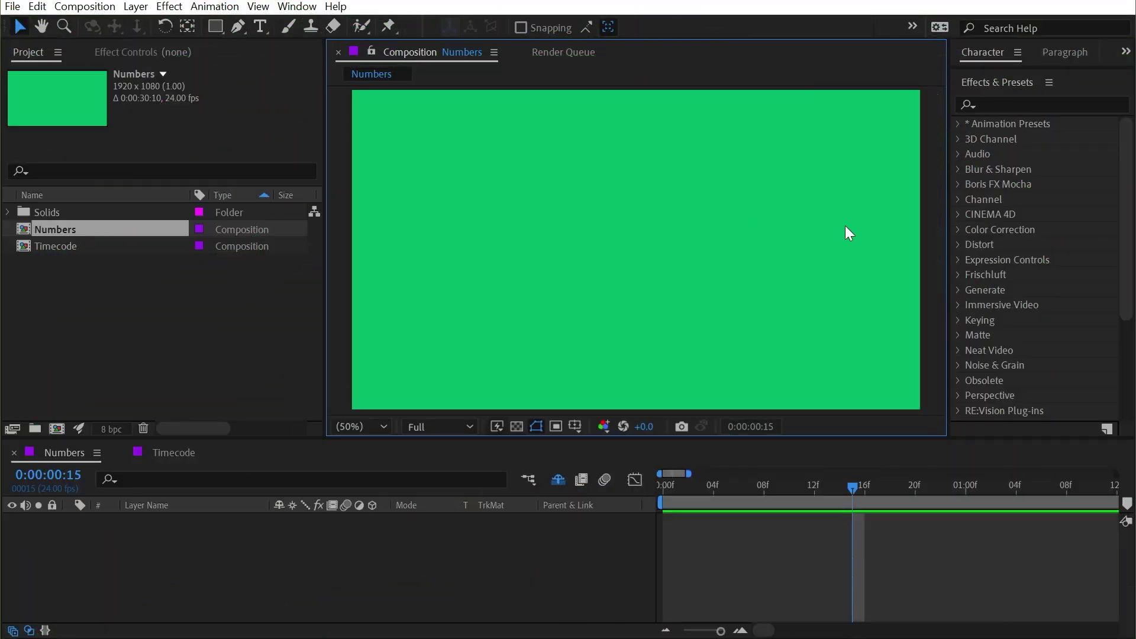
# - Expand the Text presets and make the Numbers composition active
pyautogui.scroll(-4, 1045, 250)
pyautogui.click(958, 338)
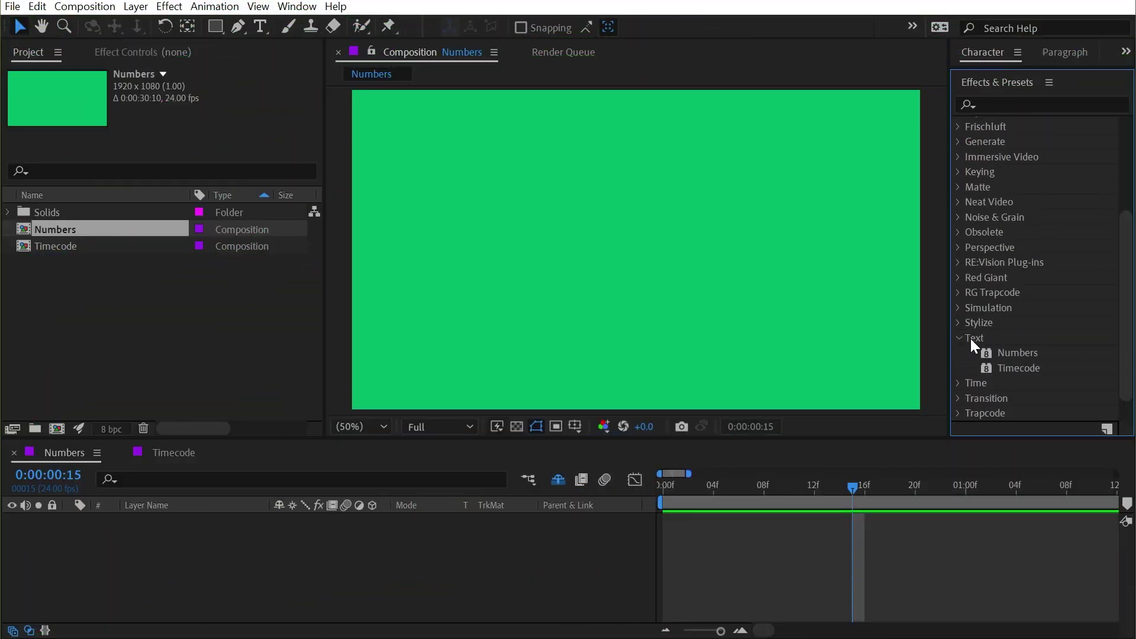
pyautogui.scroll(-2, 994, 343)
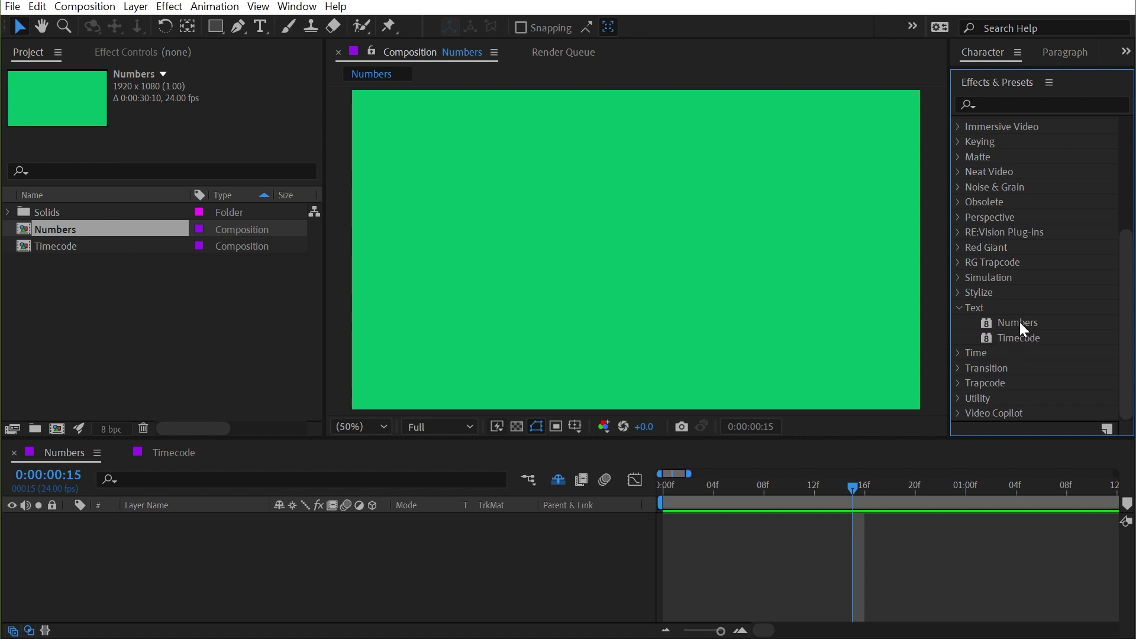
pyautogui.click(702, 312)
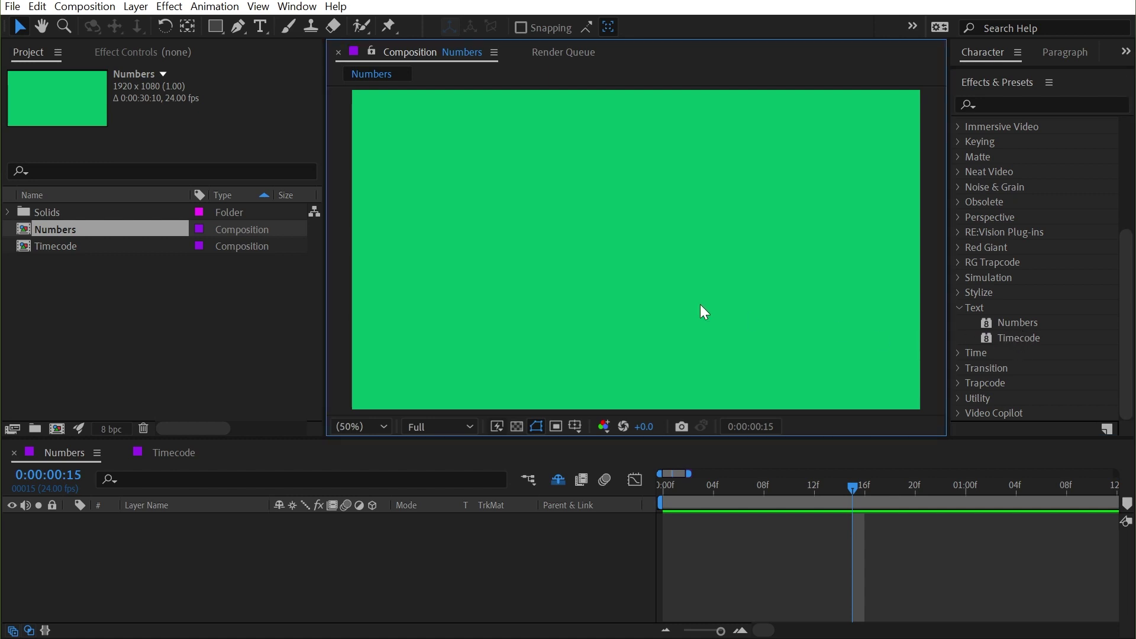
# - Add a full-frame light grey solid and drag the Numbers preset onto it
pyautogui.click(135, 6)
pyautogui.moveTo(336, 7)
pyautogui.moveTo(135, 5)
pyautogui.moveTo(154, 26)
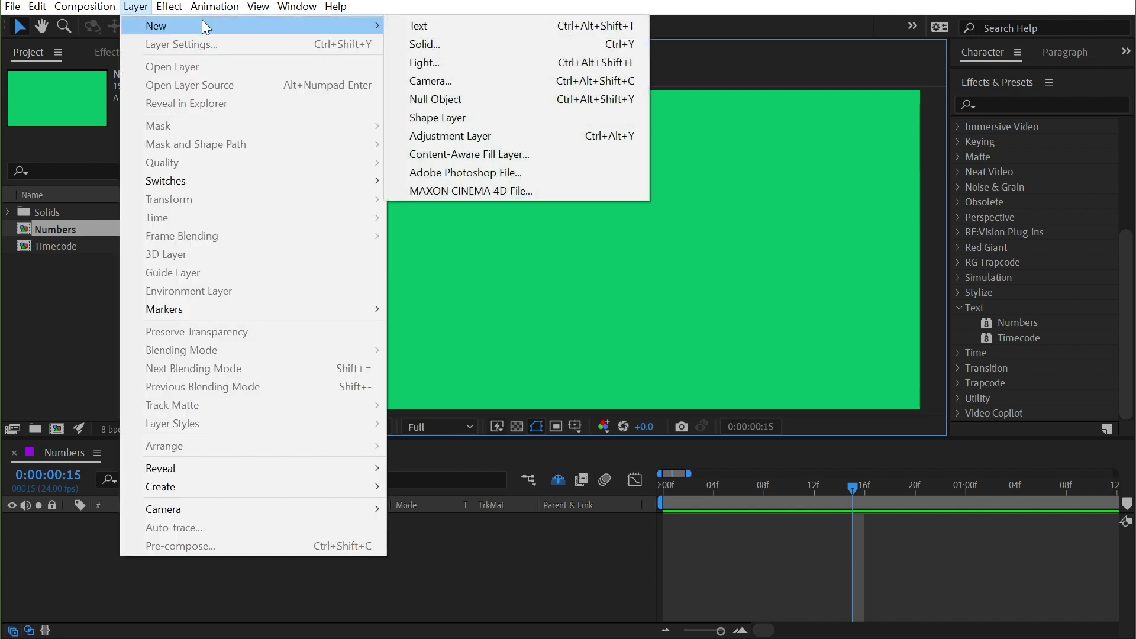
pyautogui.click(437, 46)
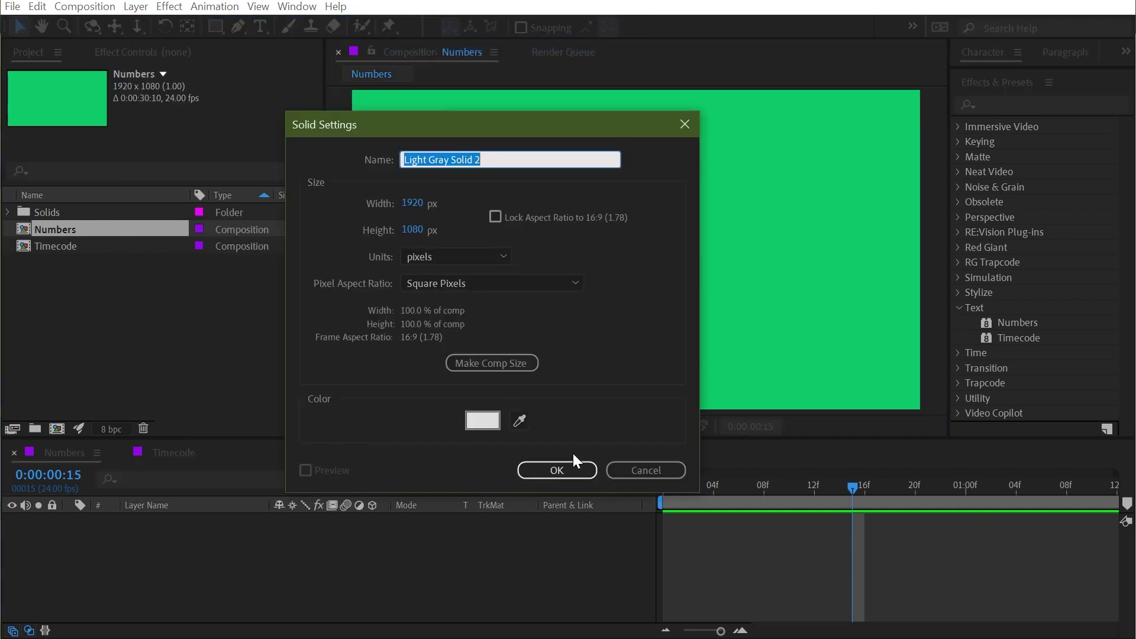
pyautogui.click(567, 467)
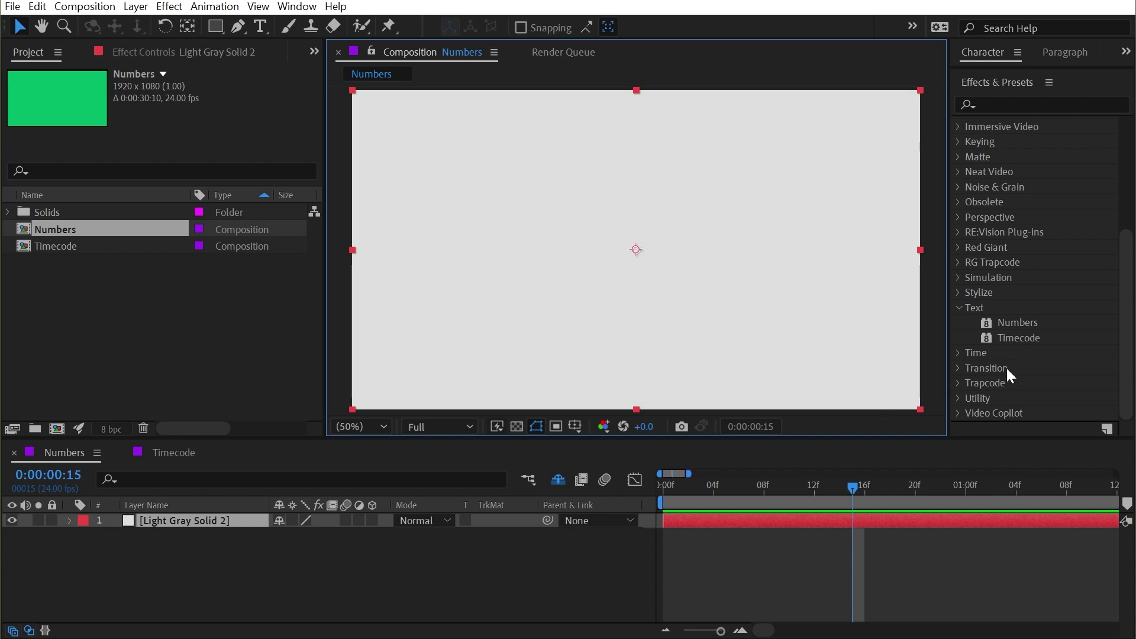
pyautogui.moveTo(1029, 322); pyautogui.dragTo(644, 277)
pyautogui.moveTo(77, 301); pyautogui.dragTo(690, 200)
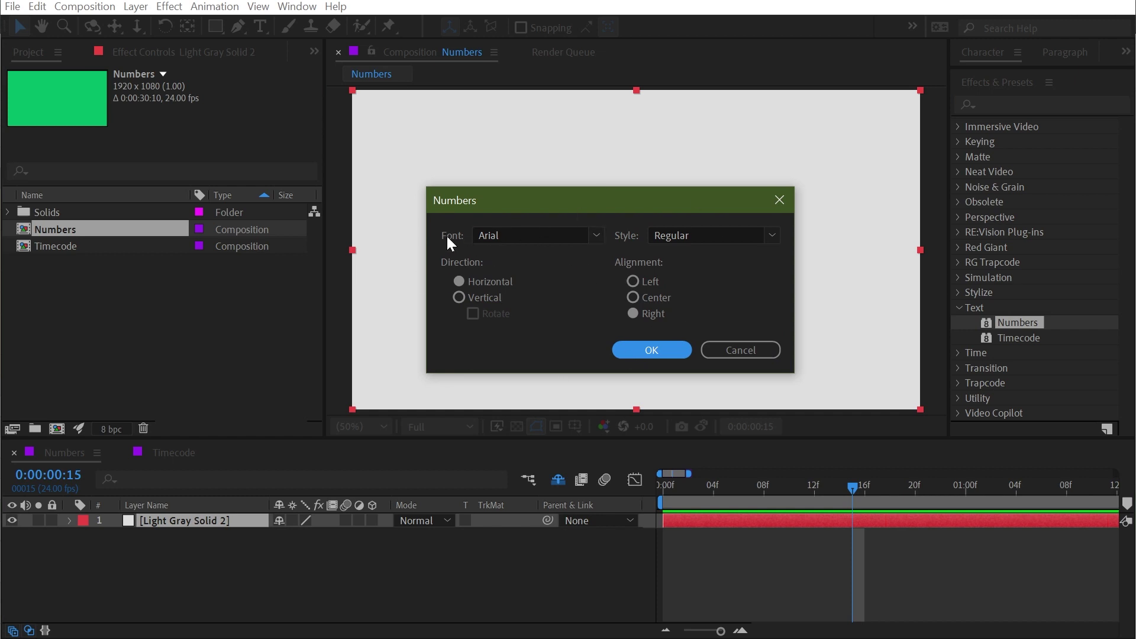
# - Apply Numbers with the Abolition font, Regular style and Left alignment
pyautogui.click(597, 235)
pyautogui.moveTo(602, 268); pyautogui.dragTo(601, 255)
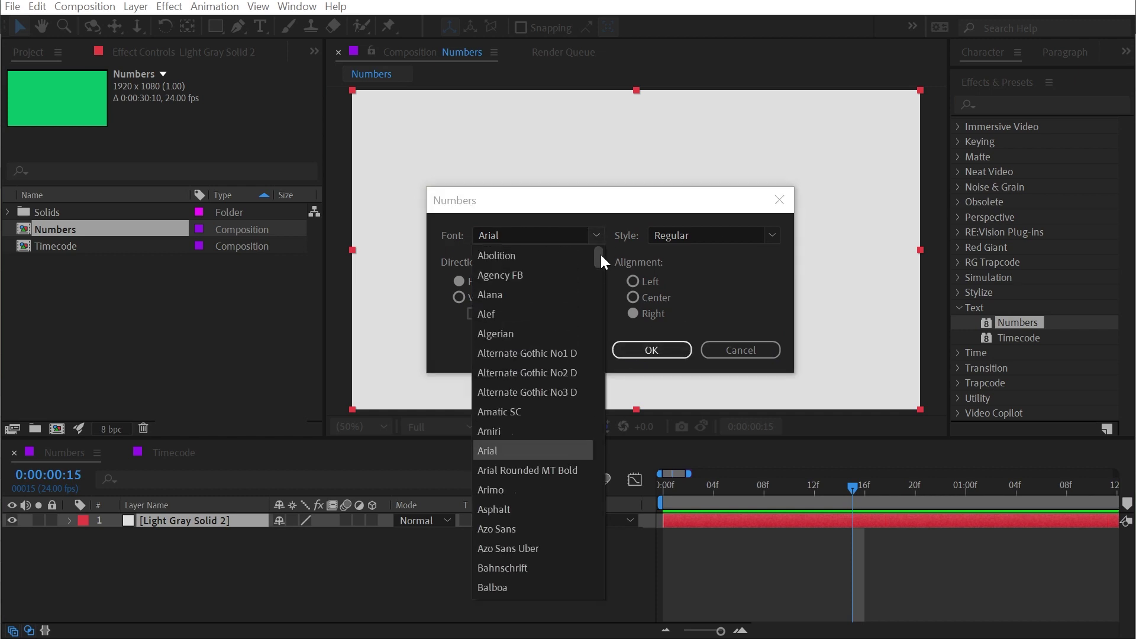
pyautogui.click(529, 256)
pyautogui.click(772, 236)
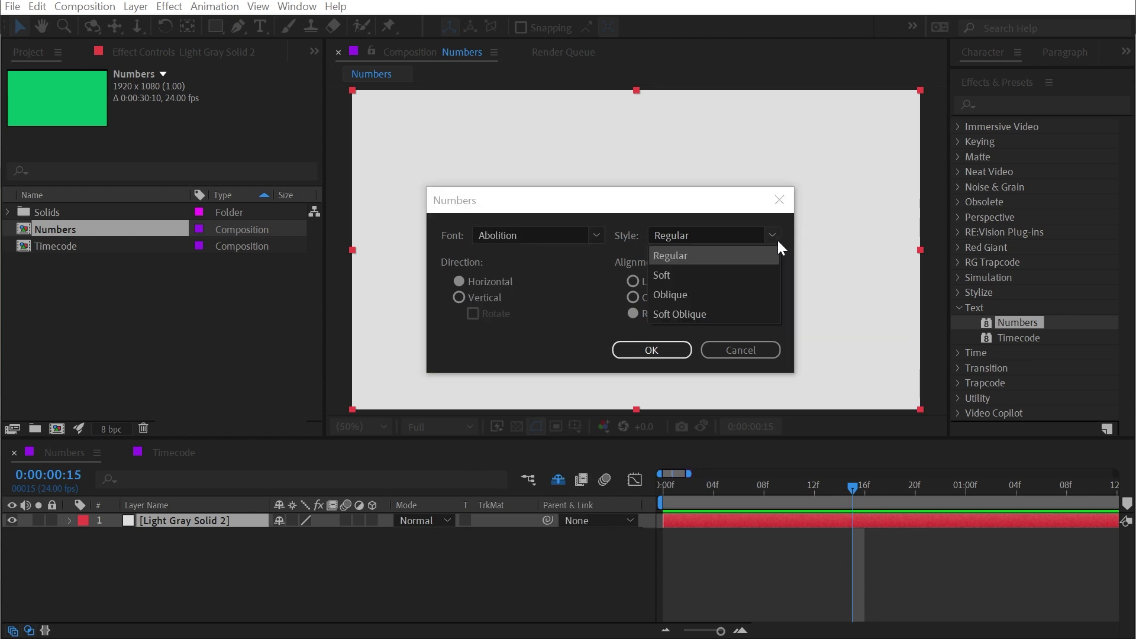
pyautogui.click(639, 207)
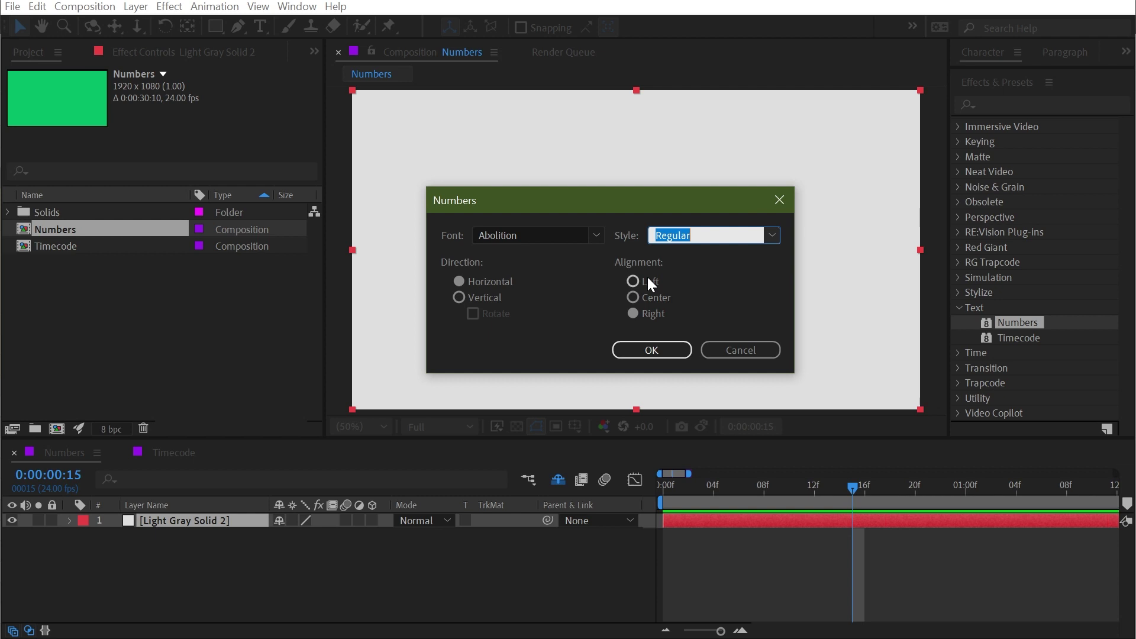
pyautogui.click(632, 281)
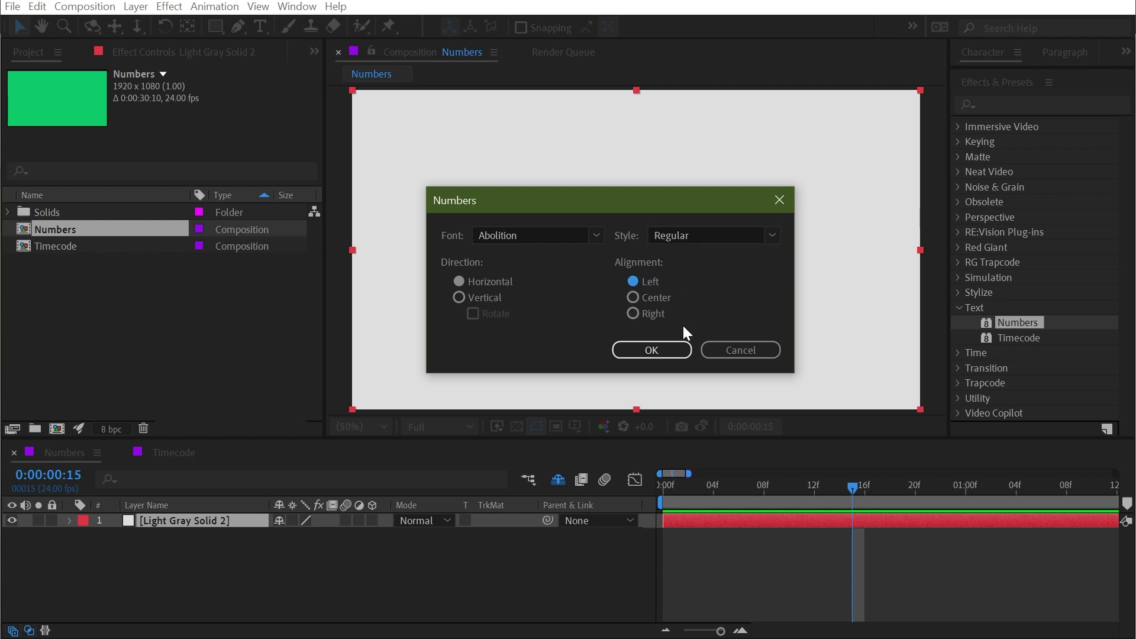
pyautogui.click(651, 350)
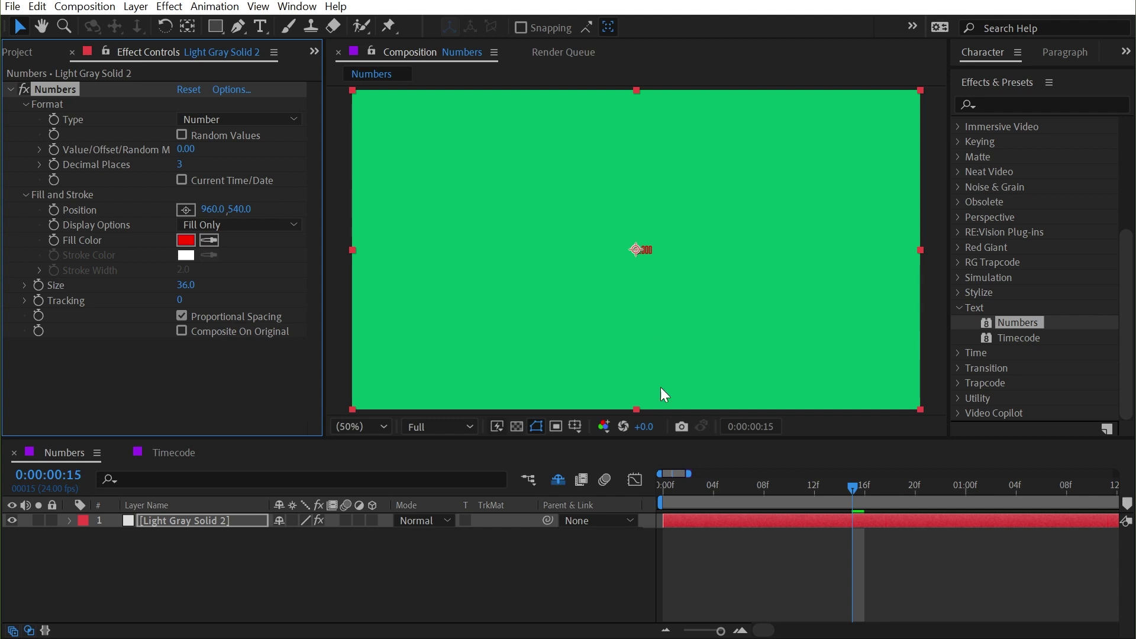
pyautogui.click(725, 542)
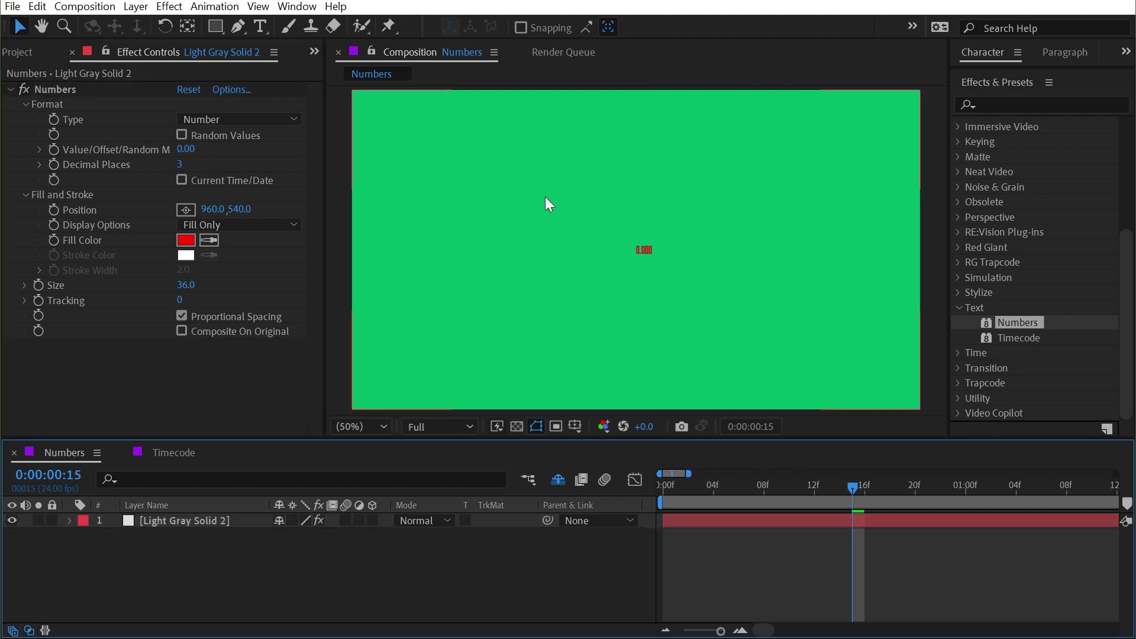
pyautogui.hotkey('ctrl', 'k')
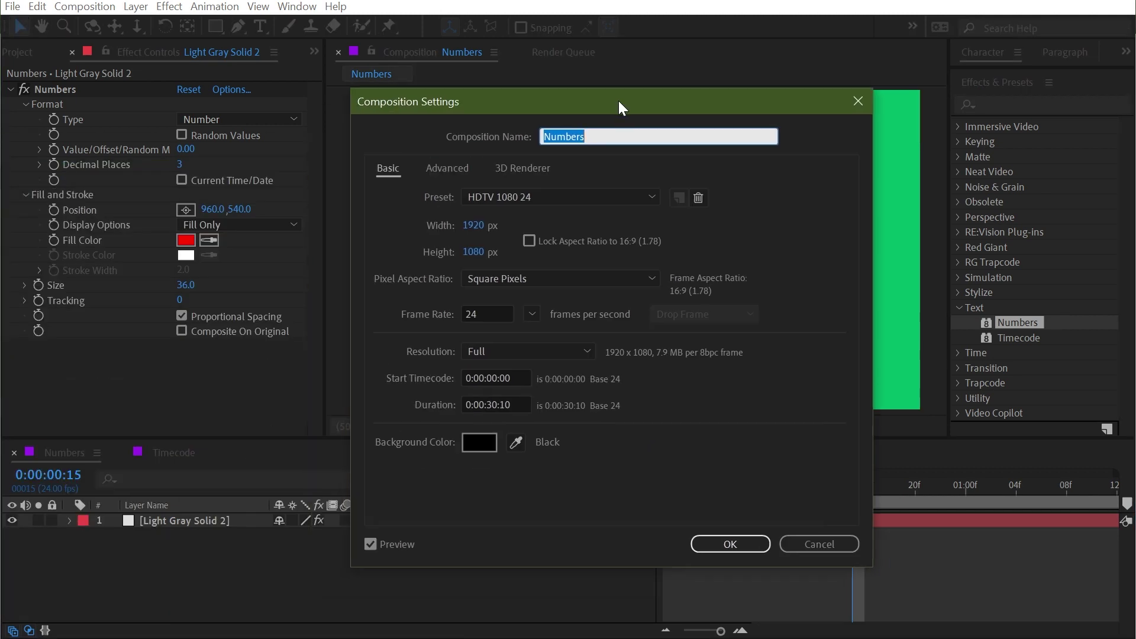
pyautogui.press('Tab')
pyautogui.write('640')
pyautogui.press('Tab')
pyautogui.write('480')
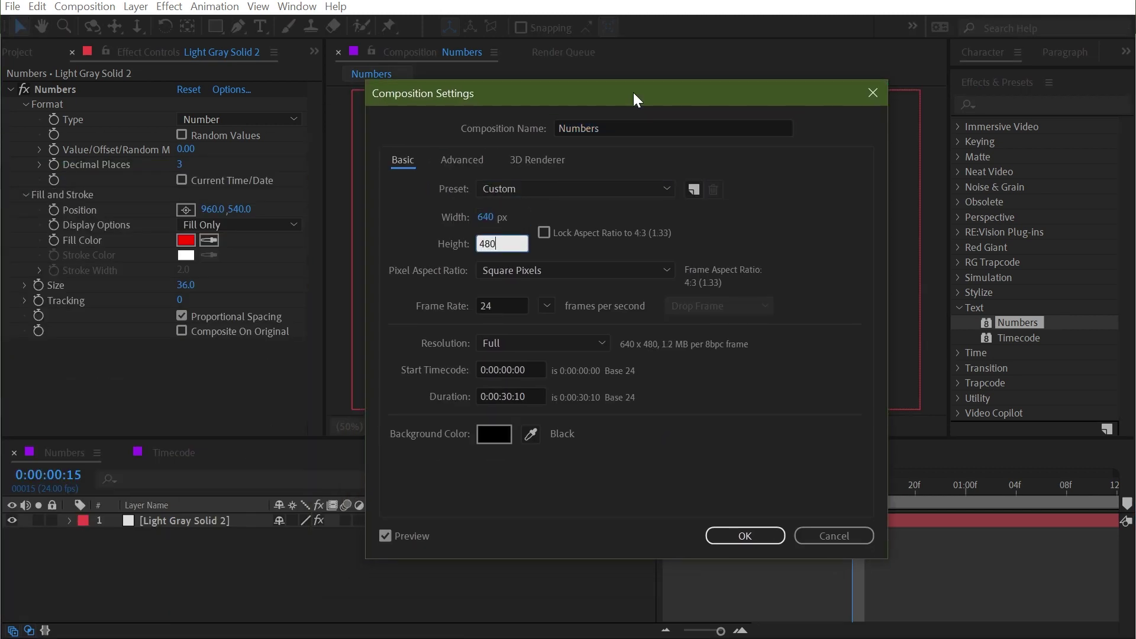
pyautogui.press('Return')
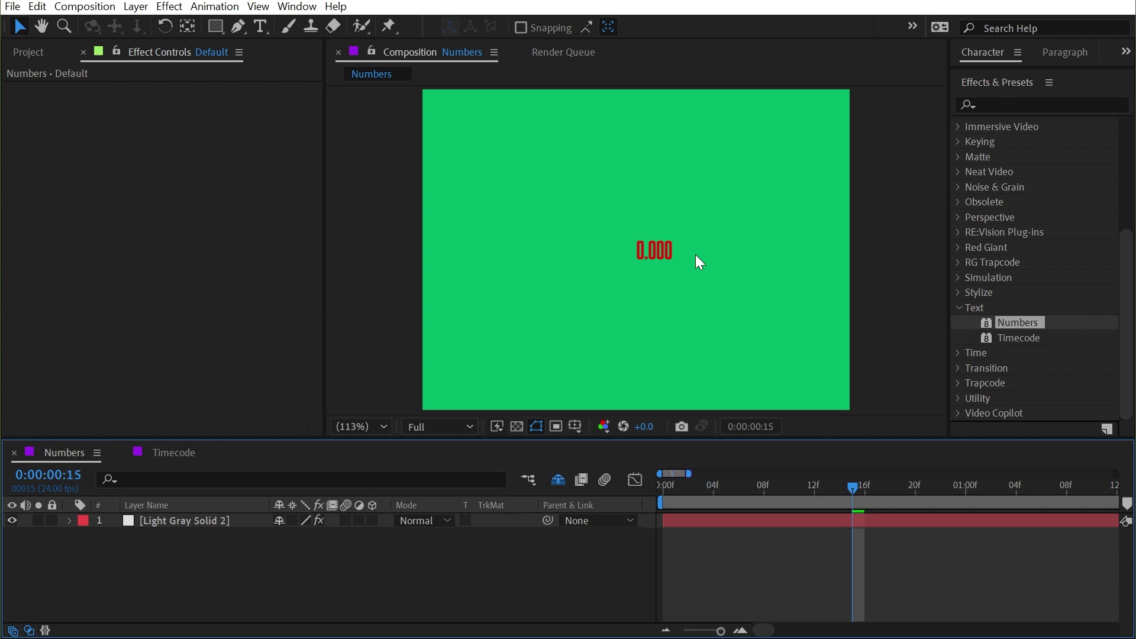
pyautogui.hotkey('ctrl', 'z')
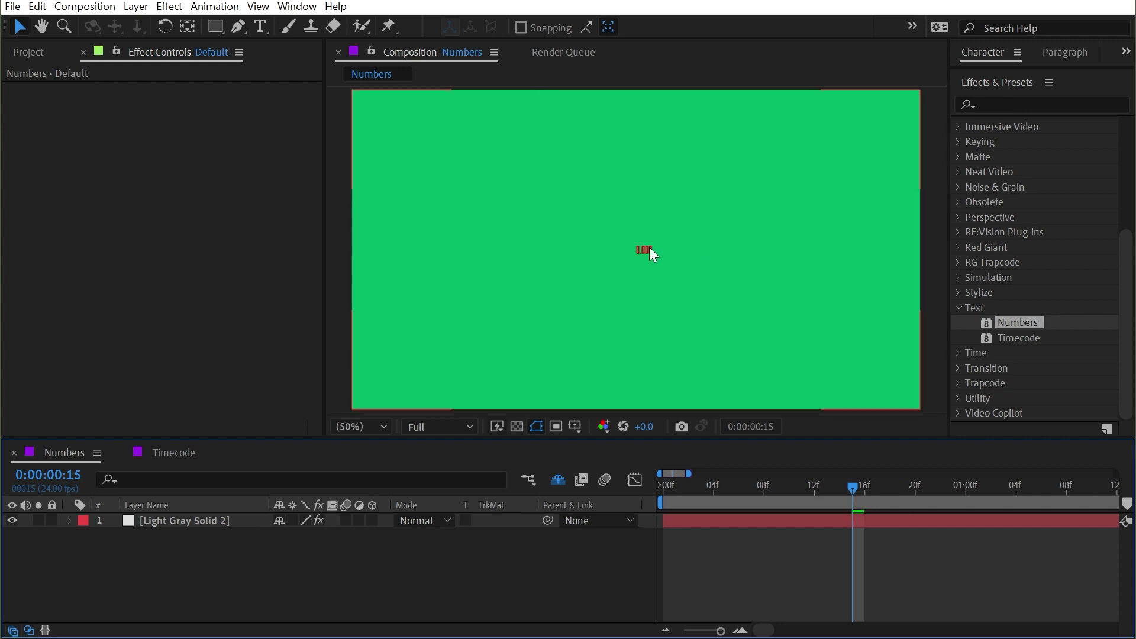
pyautogui.click(184, 515)
pyautogui.click(45, 88)
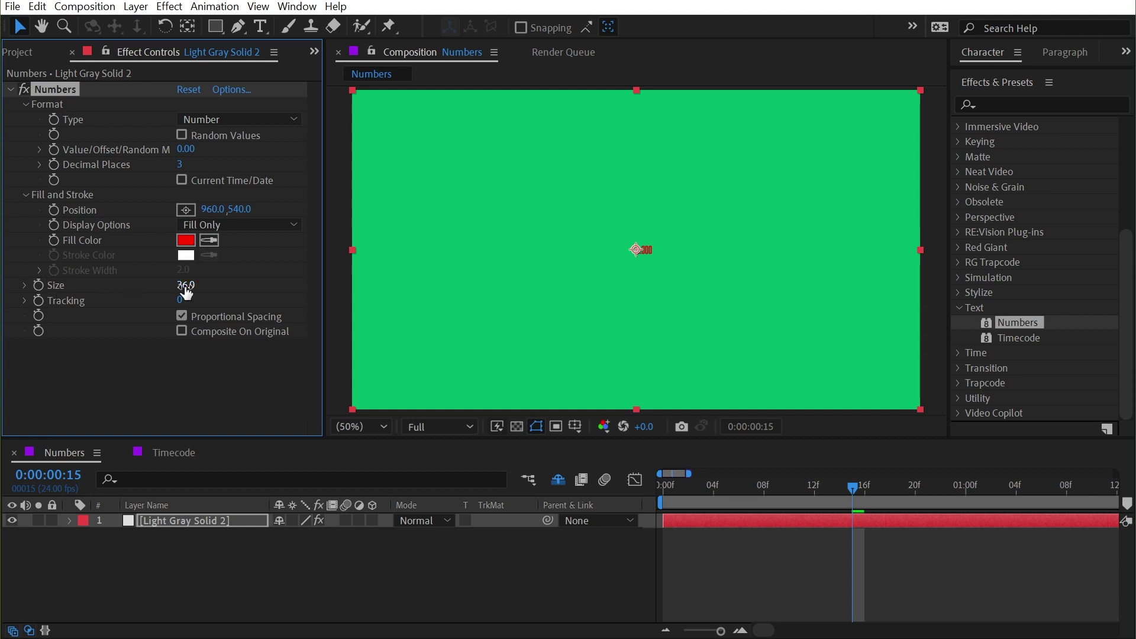
# - Set the readout Size to 344 and its Fill Color to EEEEEE
pyautogui.moveTo(183, 285); pyautogui.dragTo(727, 305)
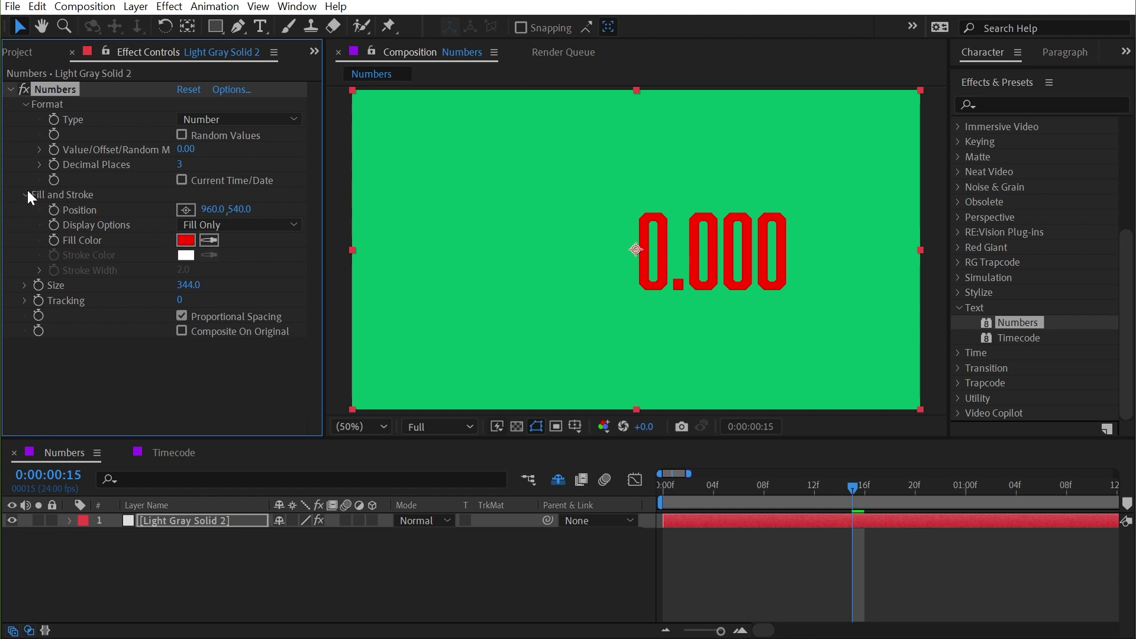
pyautogui.click(186, 239)
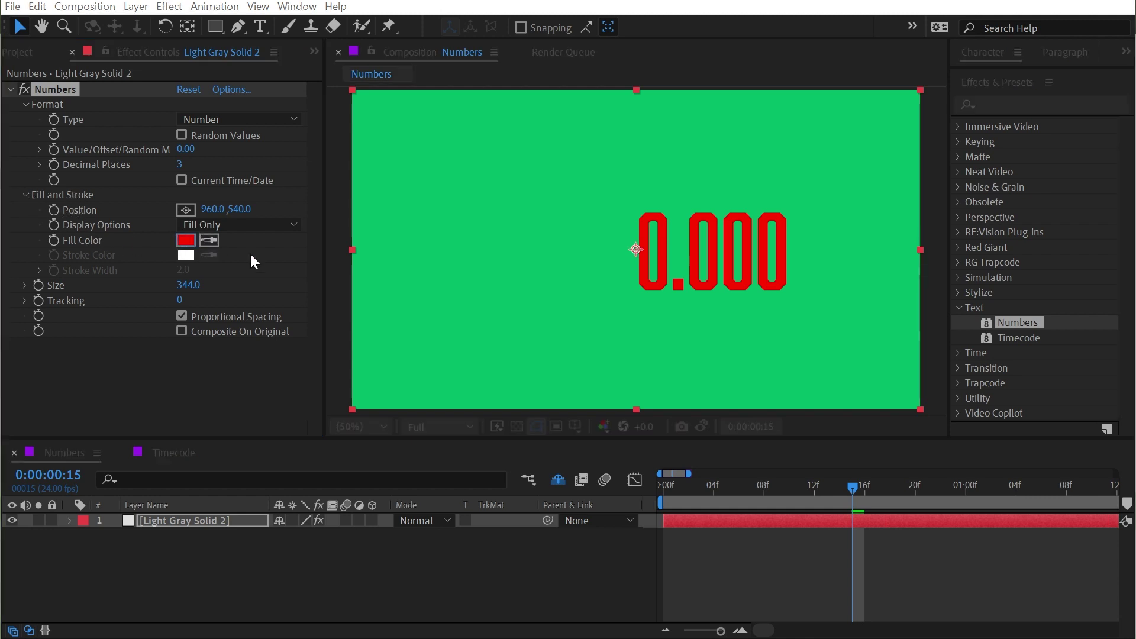
pyautogui.write('EEEEEE')
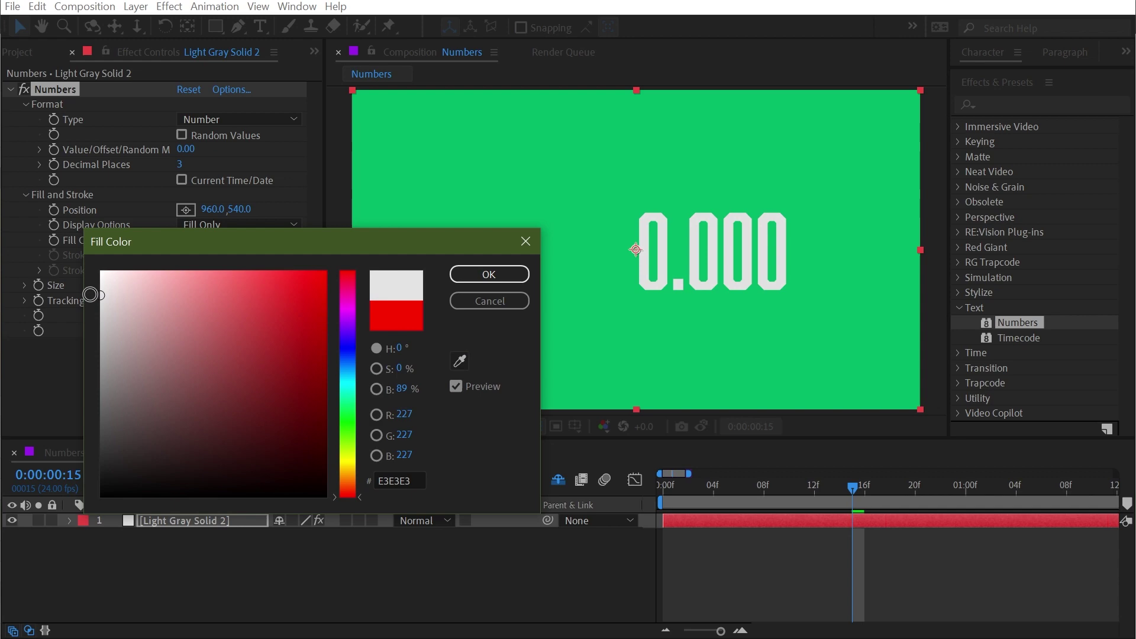
pyautogui.click(480, 277)
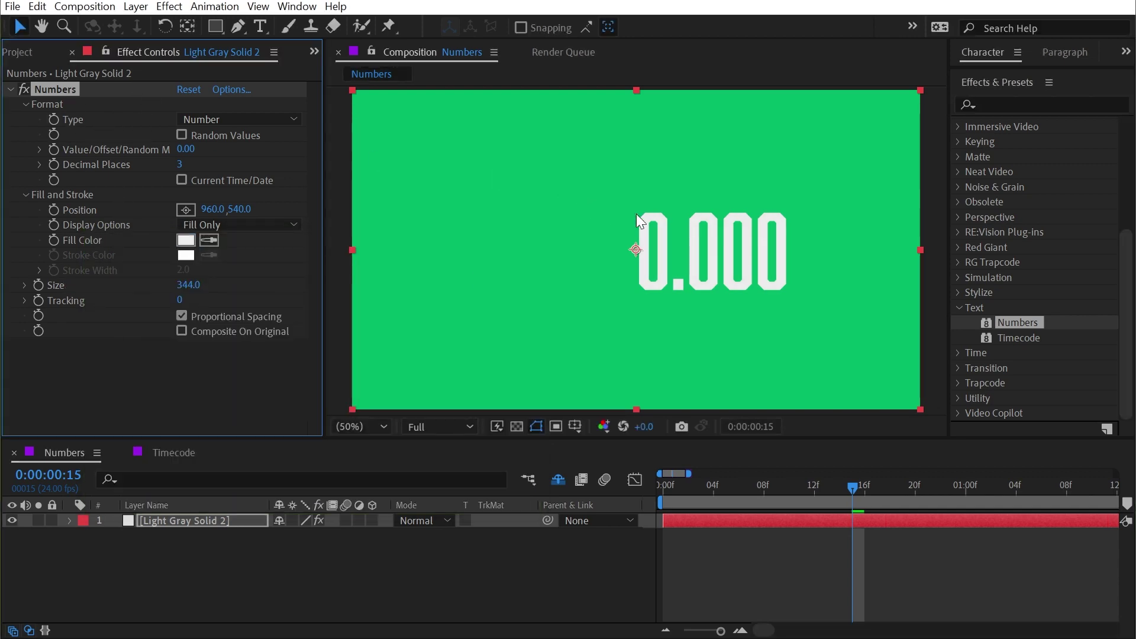
# - Try Number [Leading Zeros] and adjust the value, then switch Type to Timecode [24]
pyautogui.scroll(2, 637, 214)
pyautogui.moveTo(498, 169); pyautogui.dragTo(557, 173)
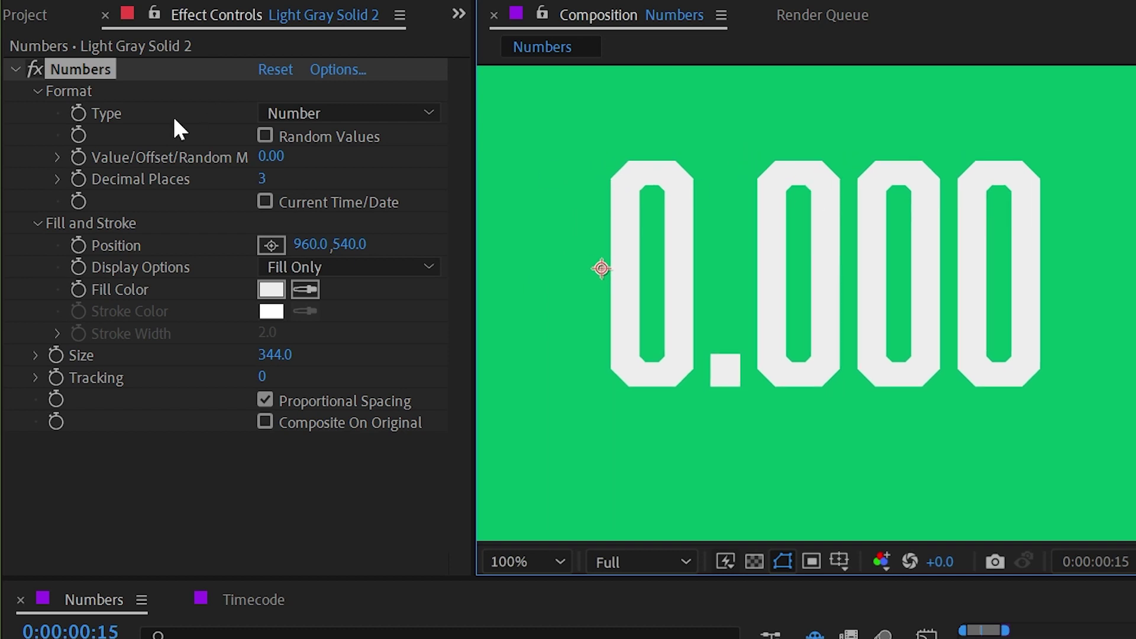
pyautogui.click(305, 115)
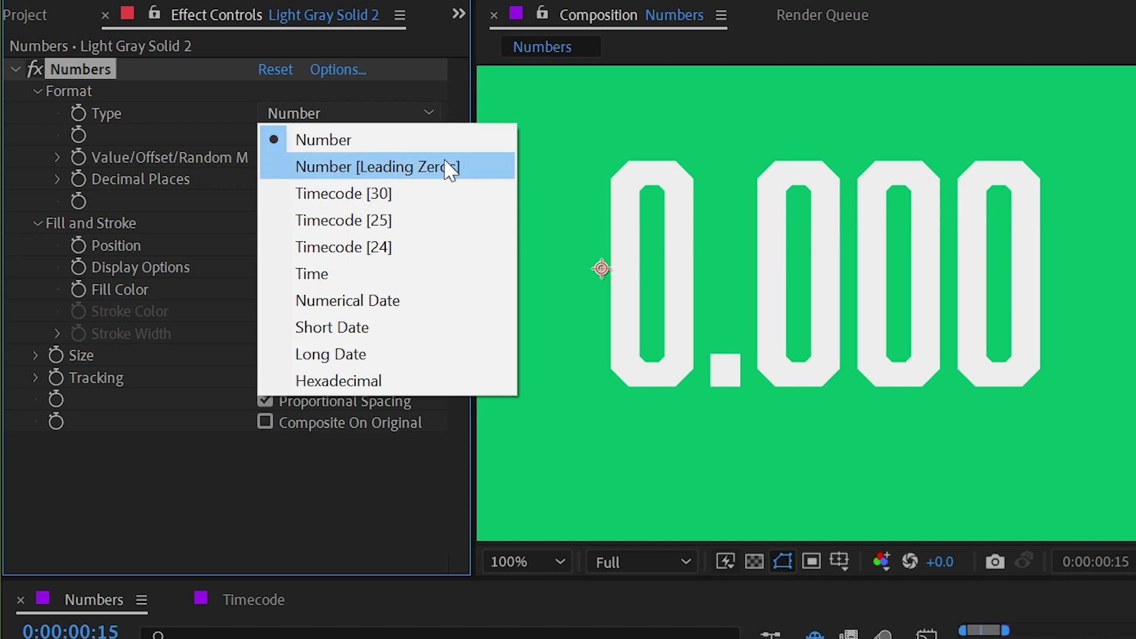
pyautogui.click(469, 165)
pyautogui.press(',')
pyautogui.press(',')
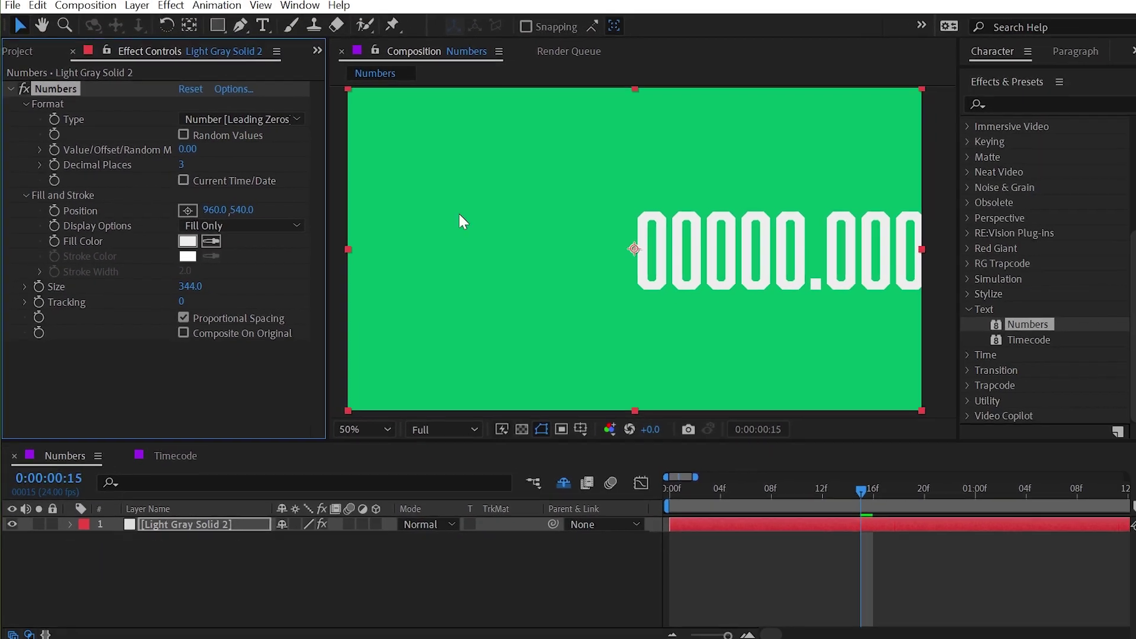
pyautogui.moveTo(187, 150); pyautogui.dragTo(215, 118)
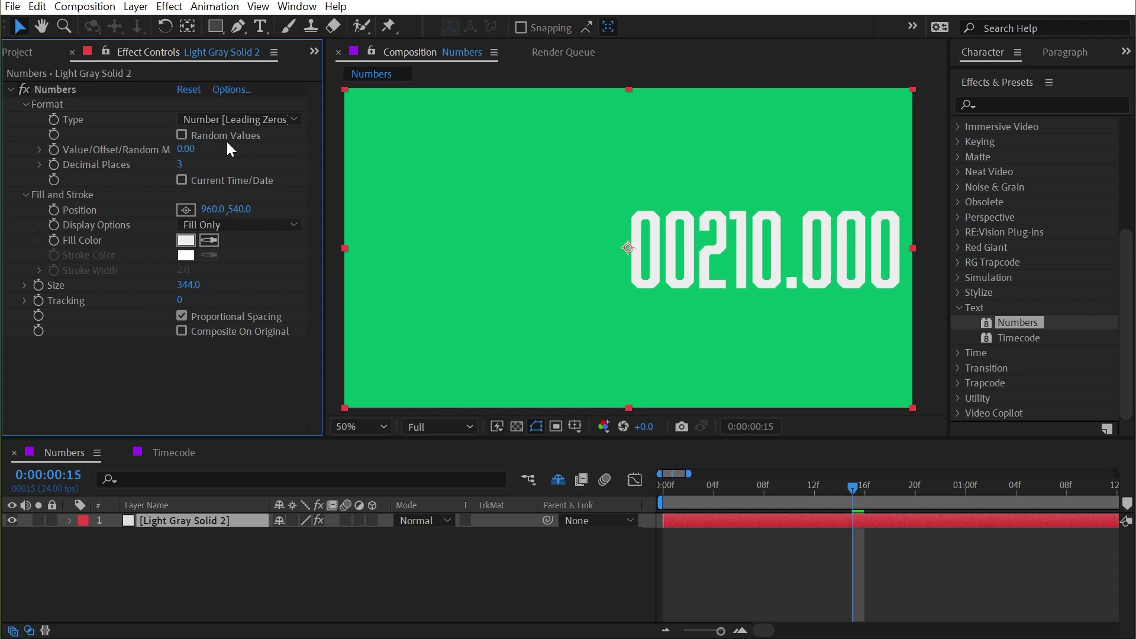
pyautogui.click(212, 119)
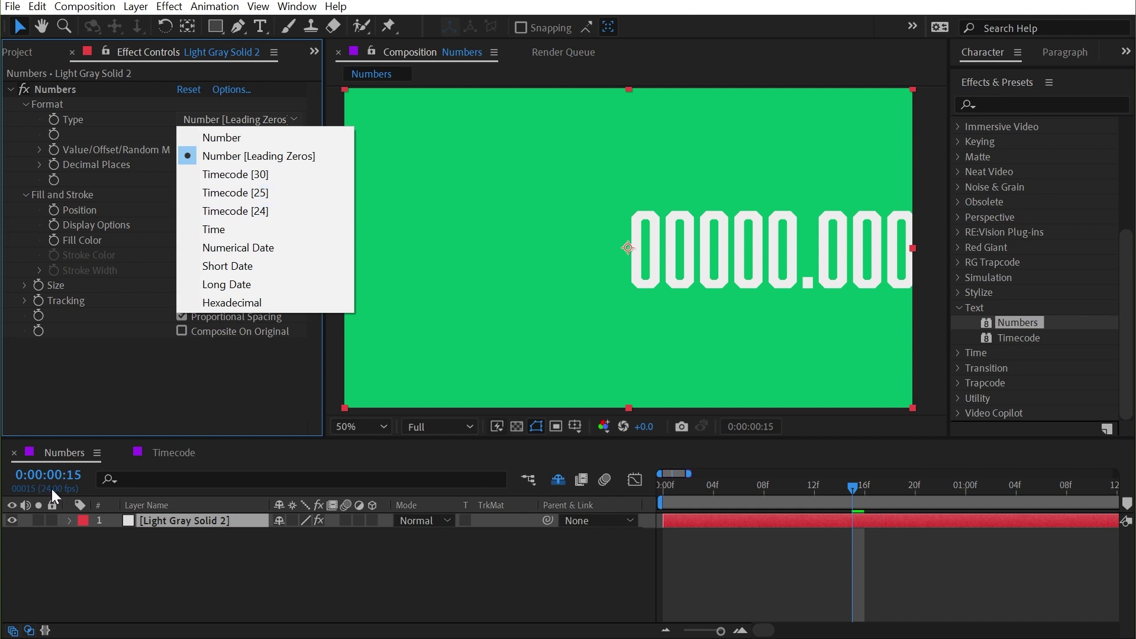
pyautogui.click(231, 212)
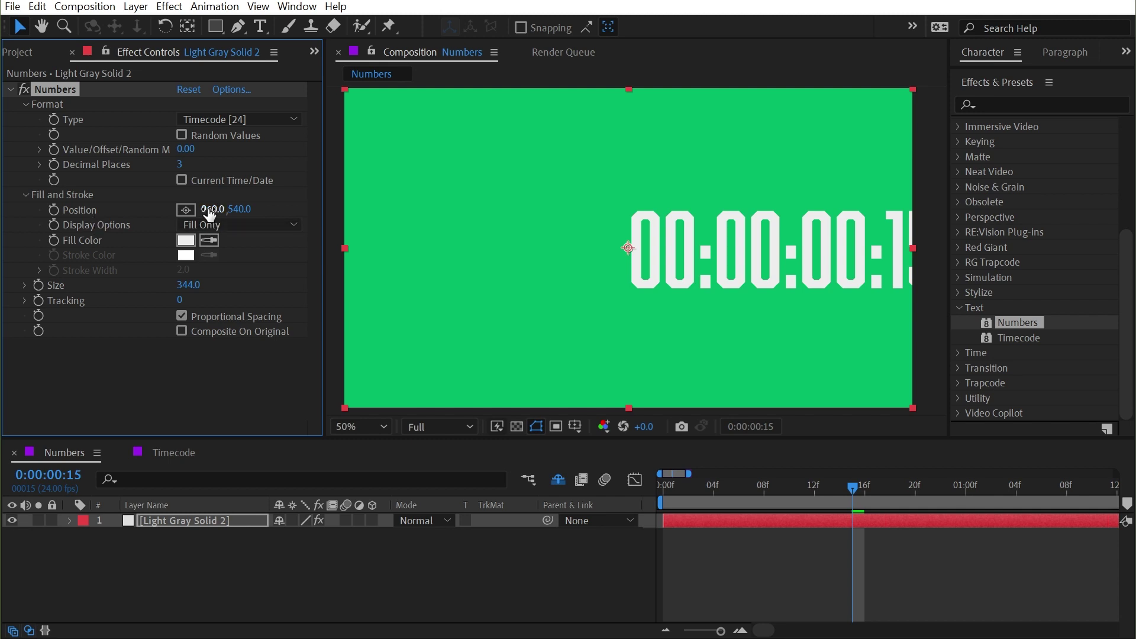
# - Move the timecode left and scrub and preview the timeline to watch it count
pyautogui.moveTo(208, 209); pyautogui.dragTo(77, 209)
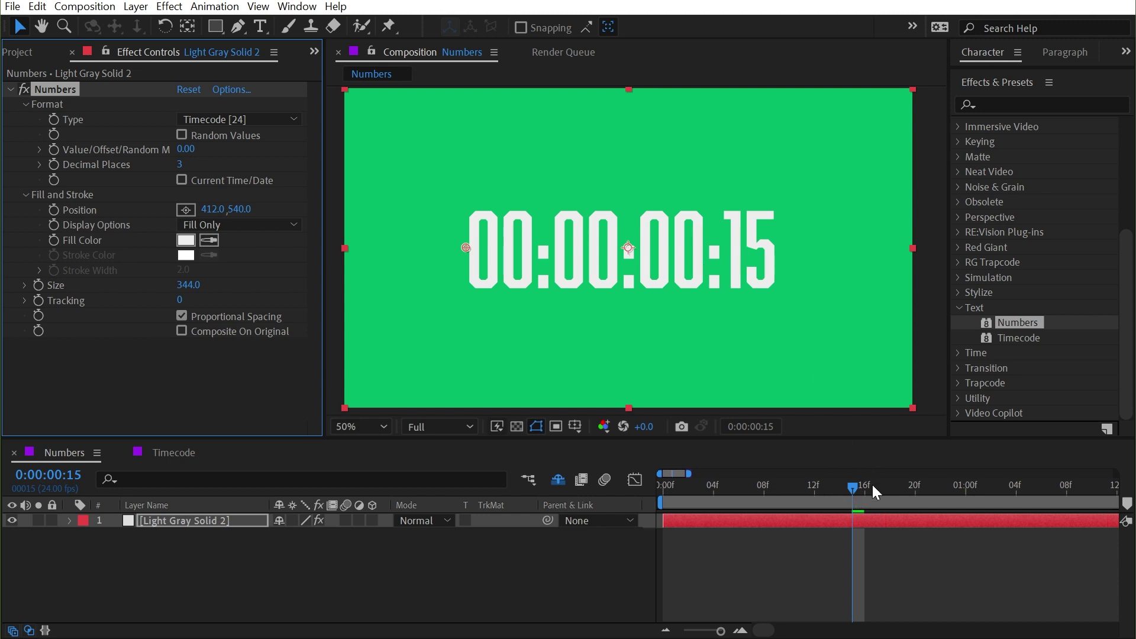
pyautogui.moveTo(847, 489); pyautogui.dragTo(891, 489)
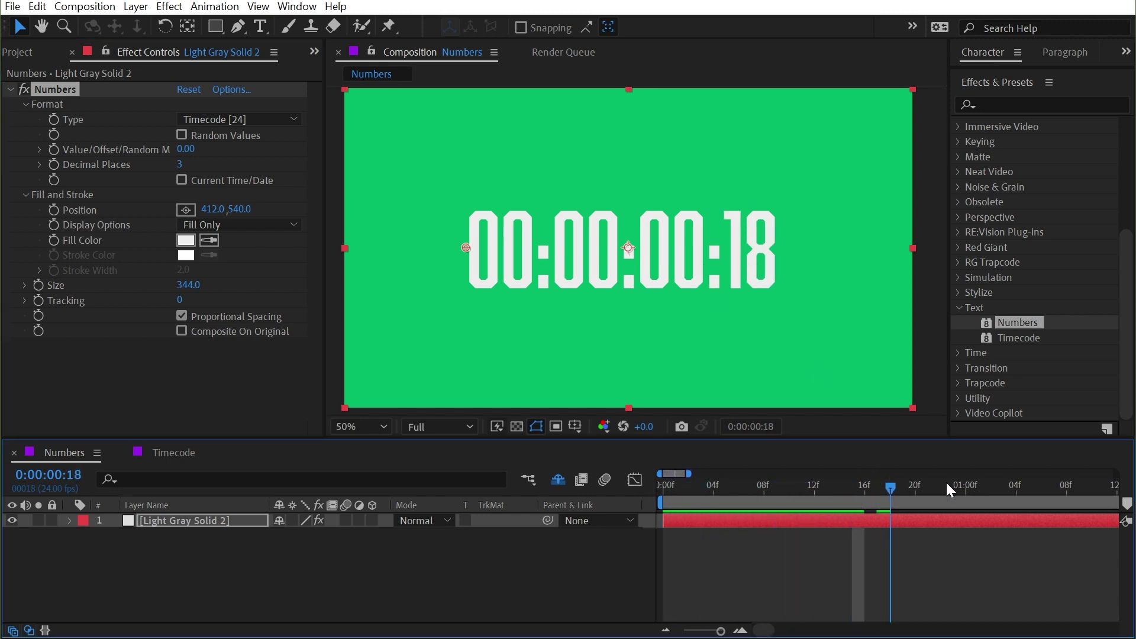
pyautogui.press('space')
pyautogui.click(754, 489)
# - Test a Value/Offset of 230 over time, then reset it to 0
pyautogui.click(181, 170)
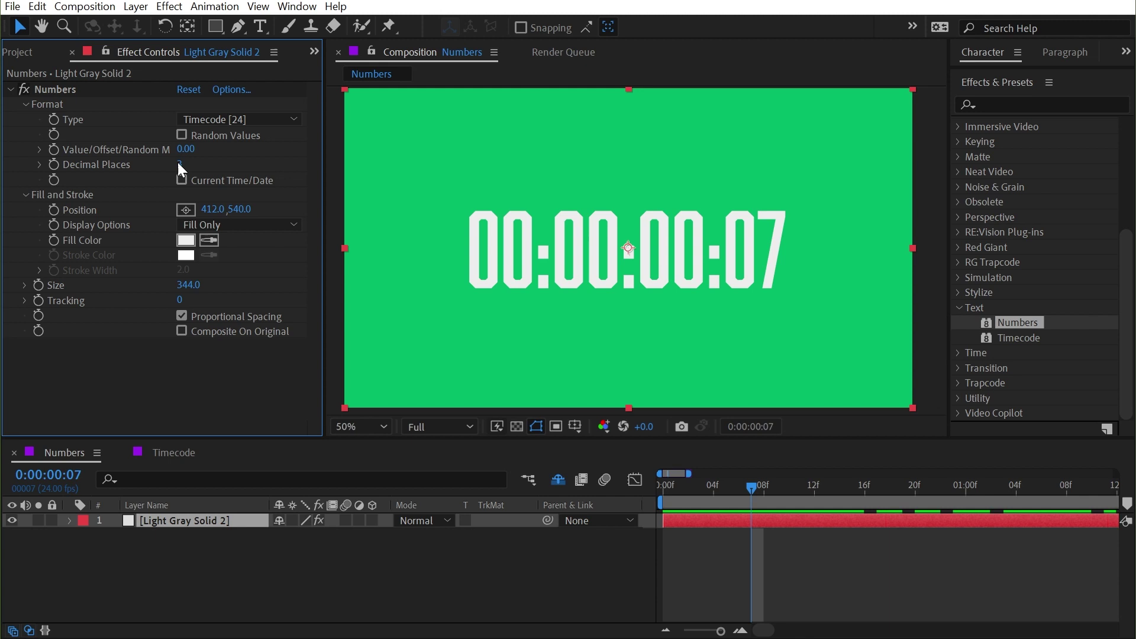
pyautogui.moveTo(185, 149); pyautogui.dragTo(211, 149)
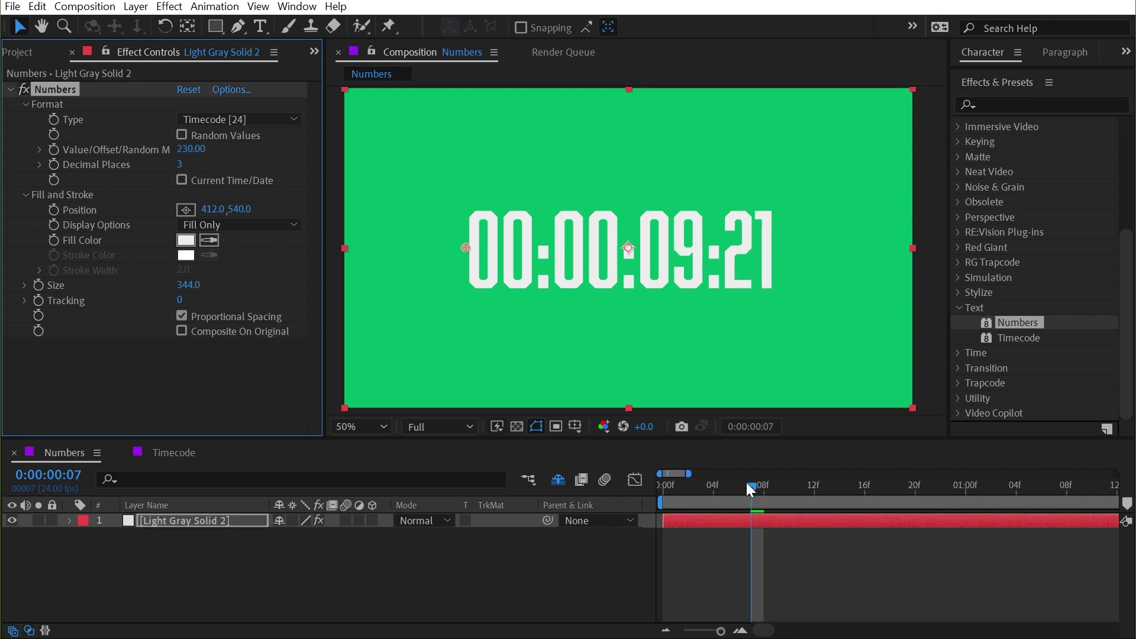
pyautogui.moveTo(751, 488); pyautogui.dragTo(703, 506)
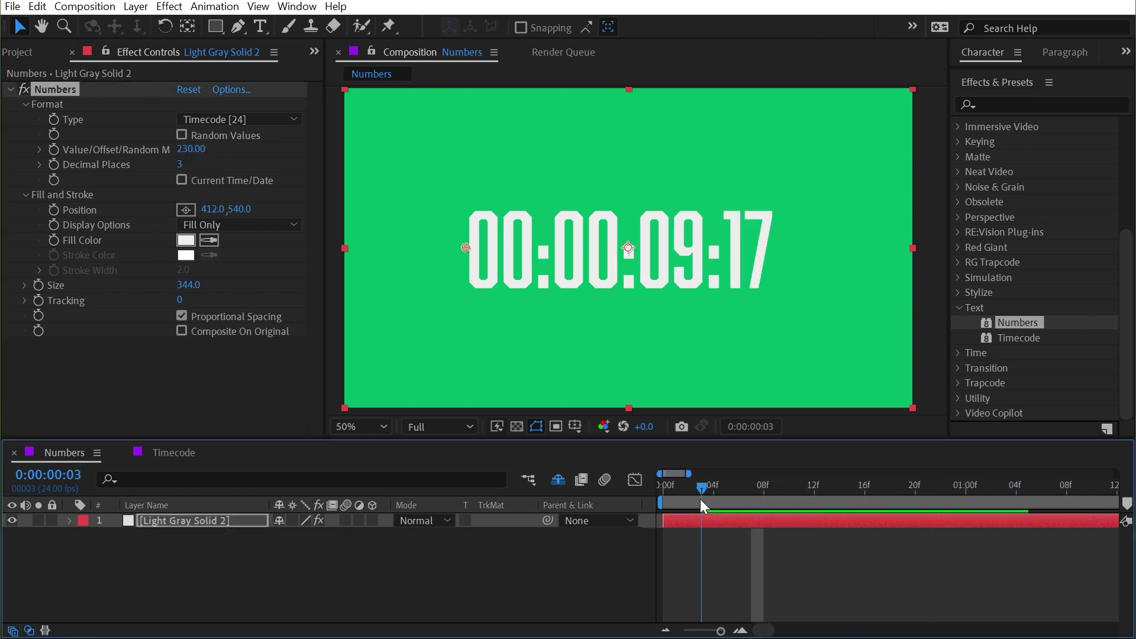
pyautogui.click(187, 149)
pyautogui.write('0')
pyautogui.press('Return')
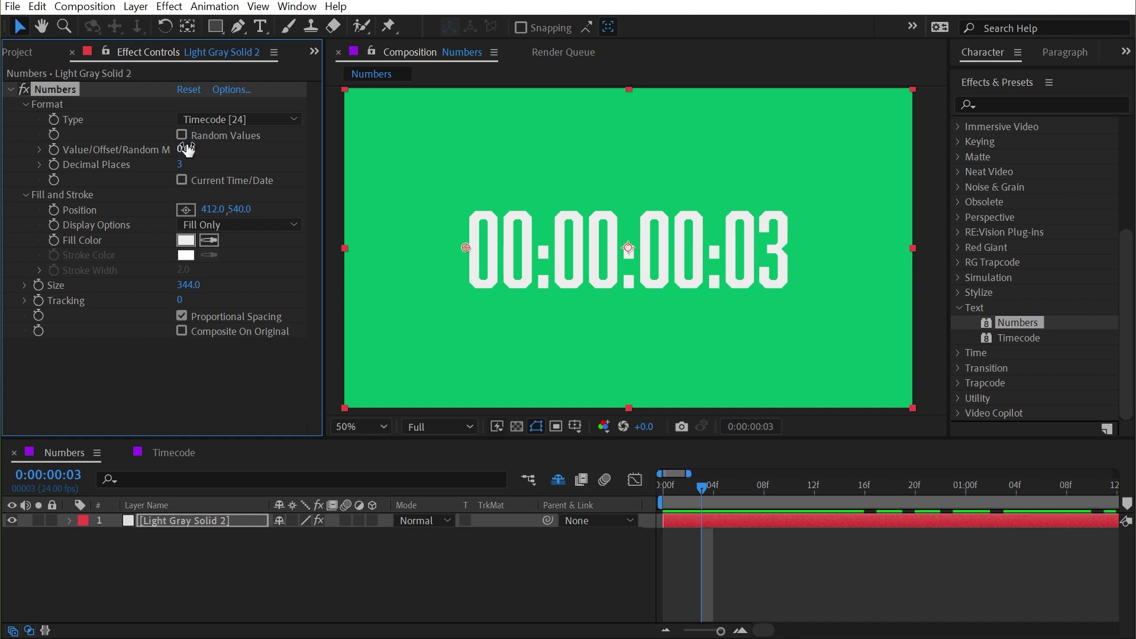
# - Switch the Type to Time and push it later with the offset
pyautogui.click(236, 119)
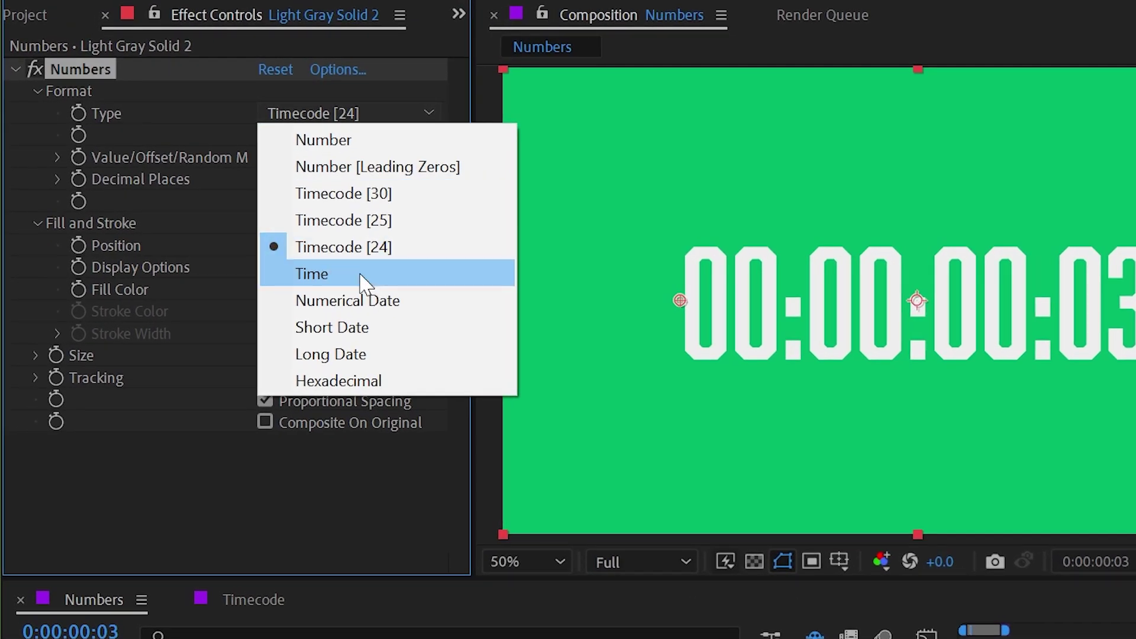
pyautogui.click(363, 277)
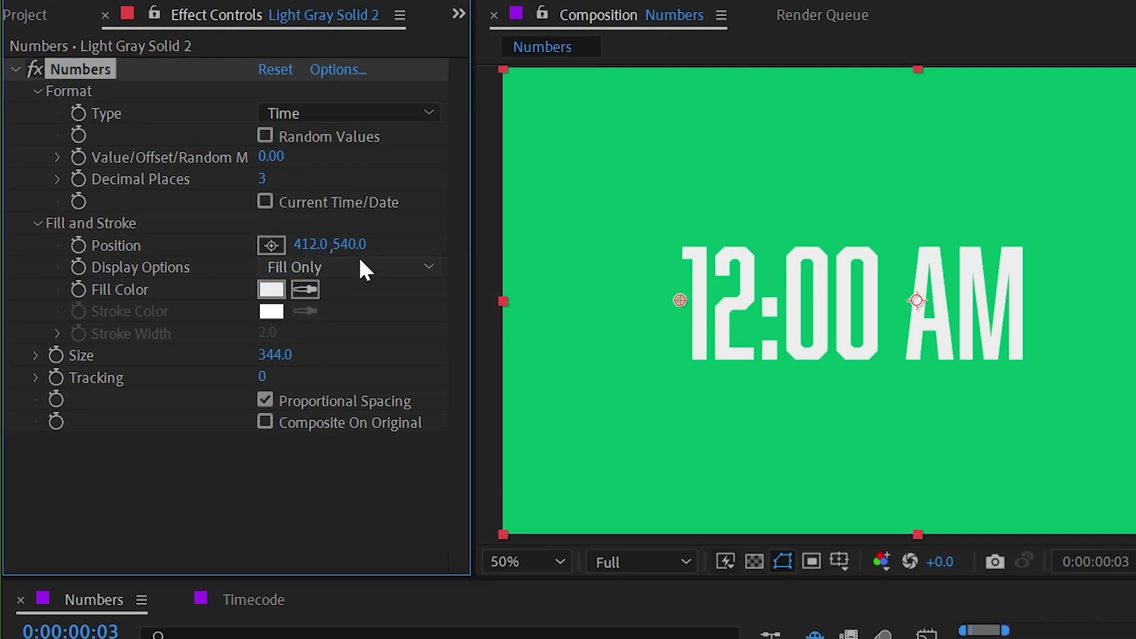
pyautogui.moveTo(268, 157); pyautogui.dragTo(417, 135)
# - Switch to Numerical Date with offset 0 and enable Current Time/Date
pyautogui.click(347, 113)
pyautogui.click(307, 301)
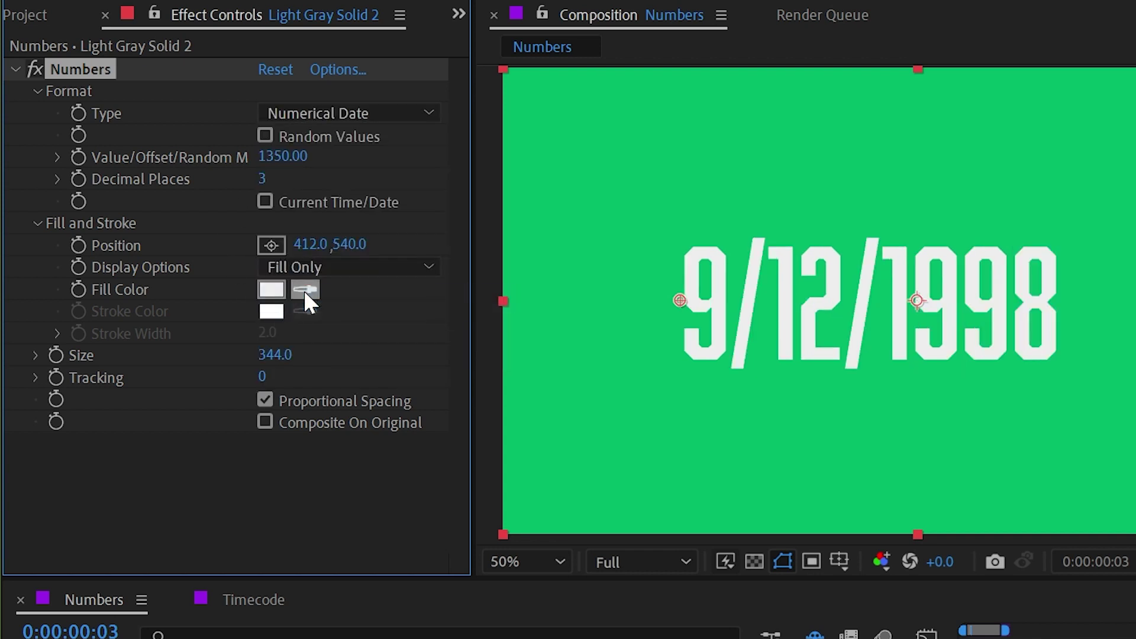
pyautogui.moveTo(270, 156)
pyautogui.mouseDown()
pyautogui.moveTo(259, 142)
pyautogui.moveTo(273, 156)
pyautogui.mouseUp()
pyautogui.click(273, 156)
pyautogui.write('0')
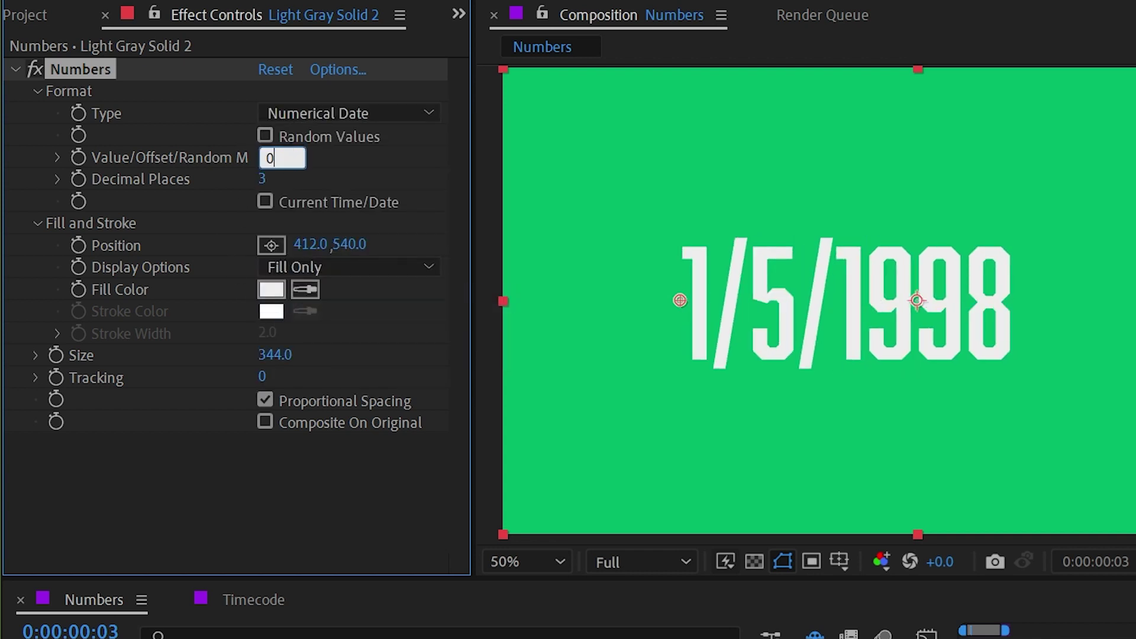
pyautogui.press('Return')
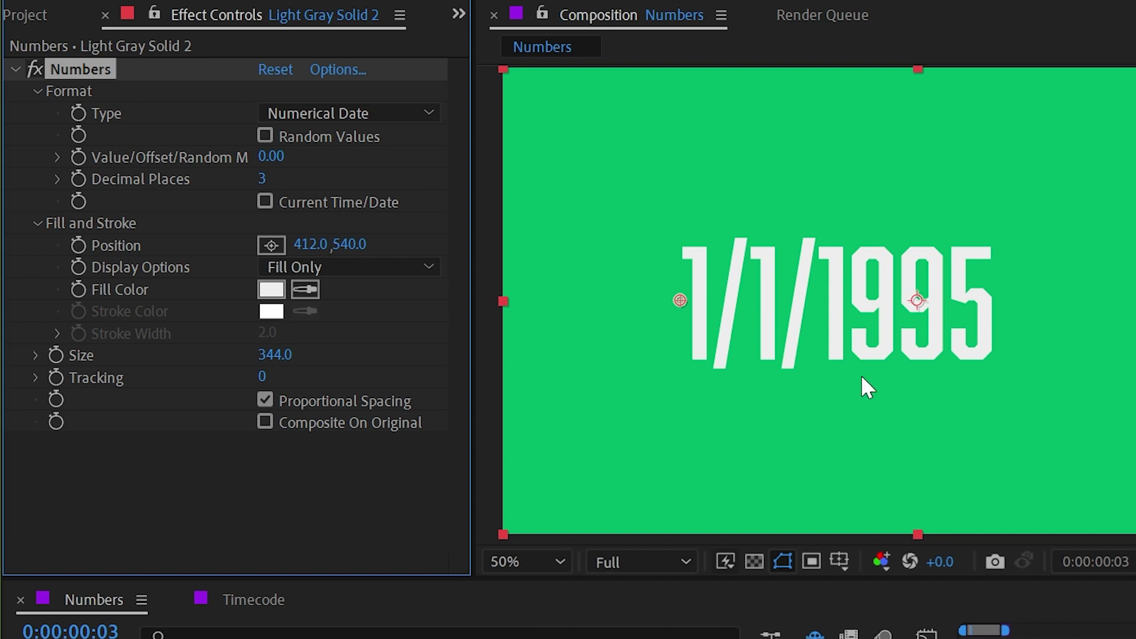
pyautogui.moveTo(269, 172); pyautogui.dragTo(610, 255)
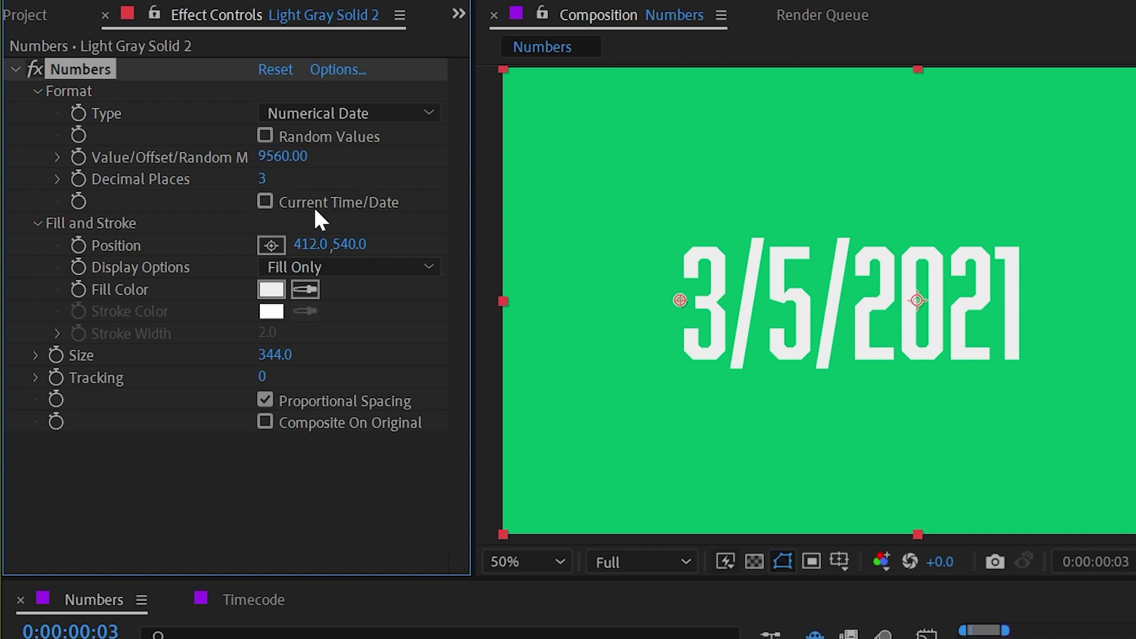
pyautogui.hotkey('ctrl', 'z')
pyautogui.click(343, 204)
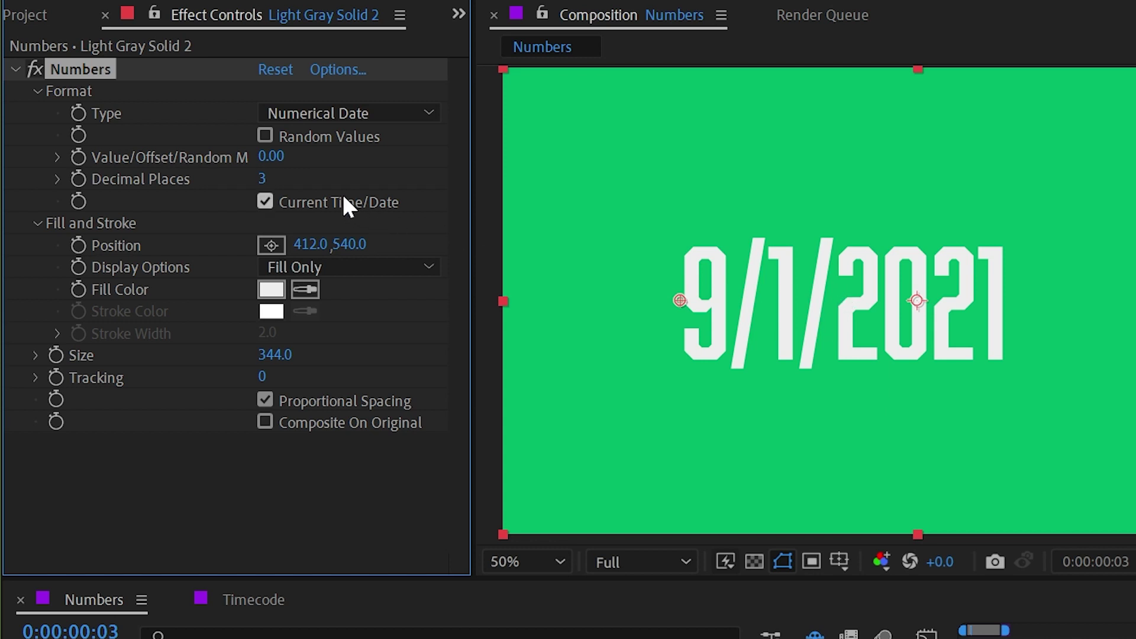
# - Try Short Date, move the text left, then Long Date at size 169
pyautogui.click(308, 202)
pyautogui.click(290, 113)
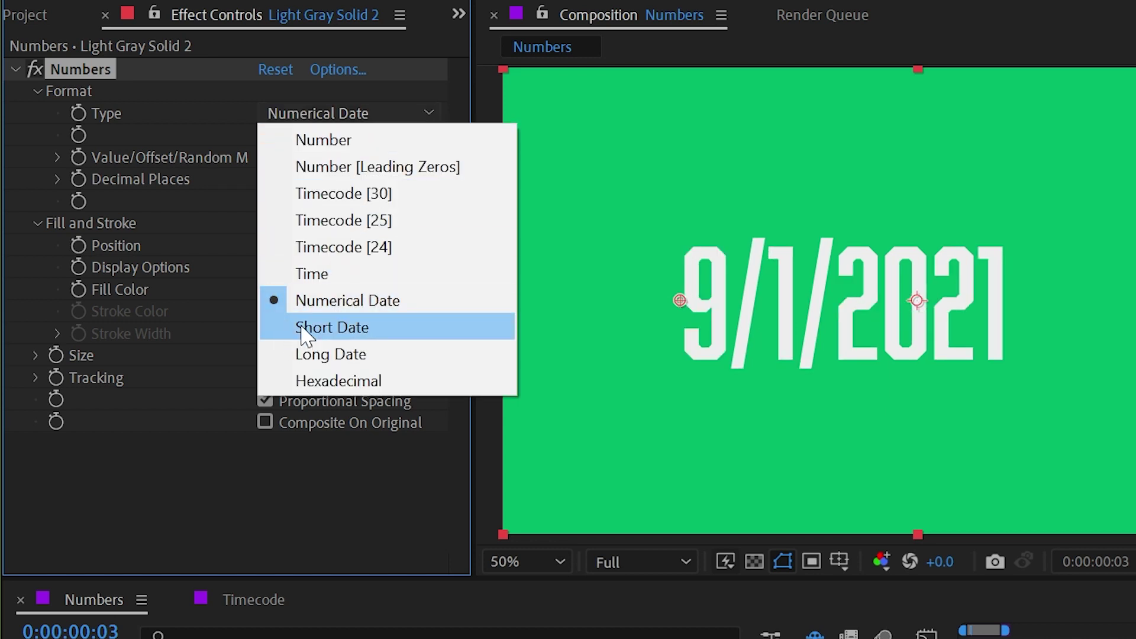
pyautogui.click(400, 327)
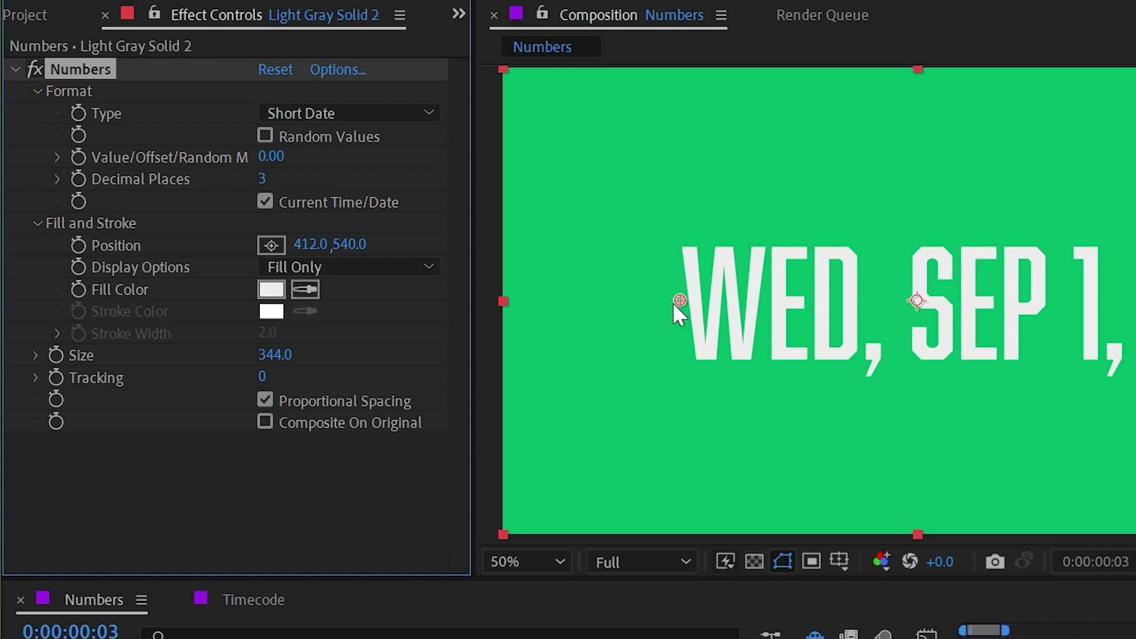
pyautogui.moveTo(680, 301); pyautogui.dragTo(583, 302)
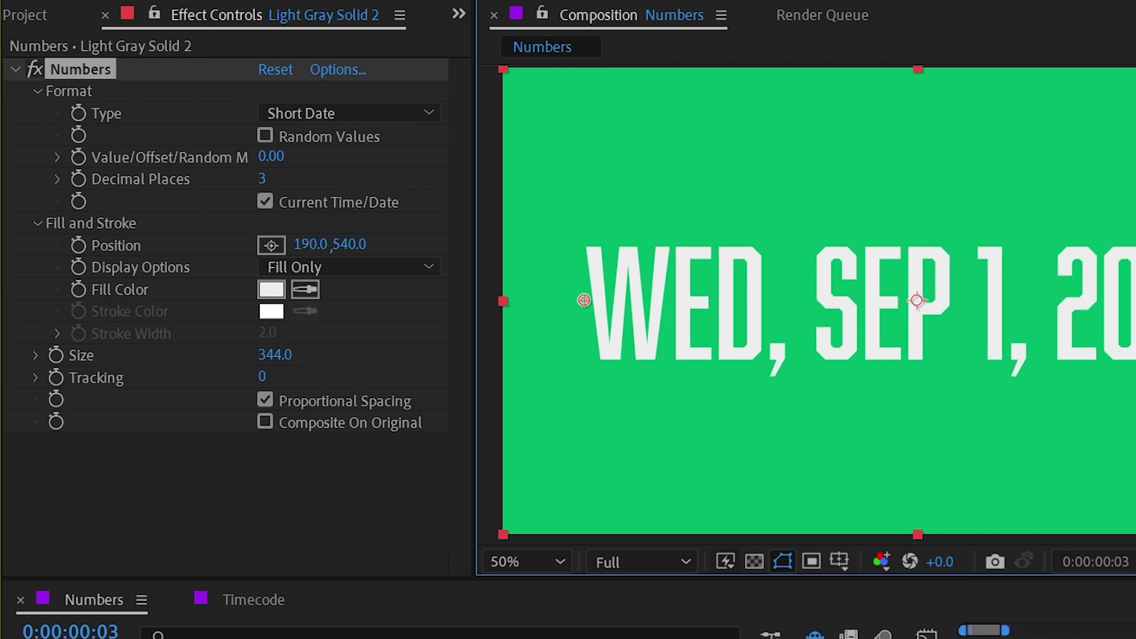
pyautogui.click(329, 113)
pyautogui.click(355, 353)
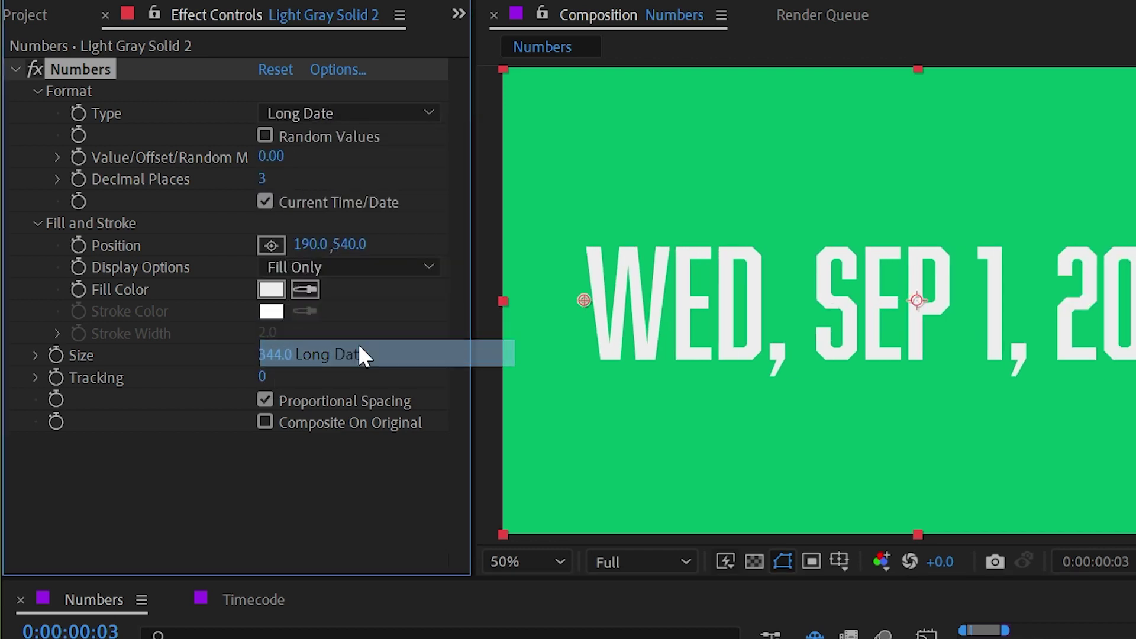
pyautogui.moveTo(275, 354); pyautogui.dragTo(24, 354)
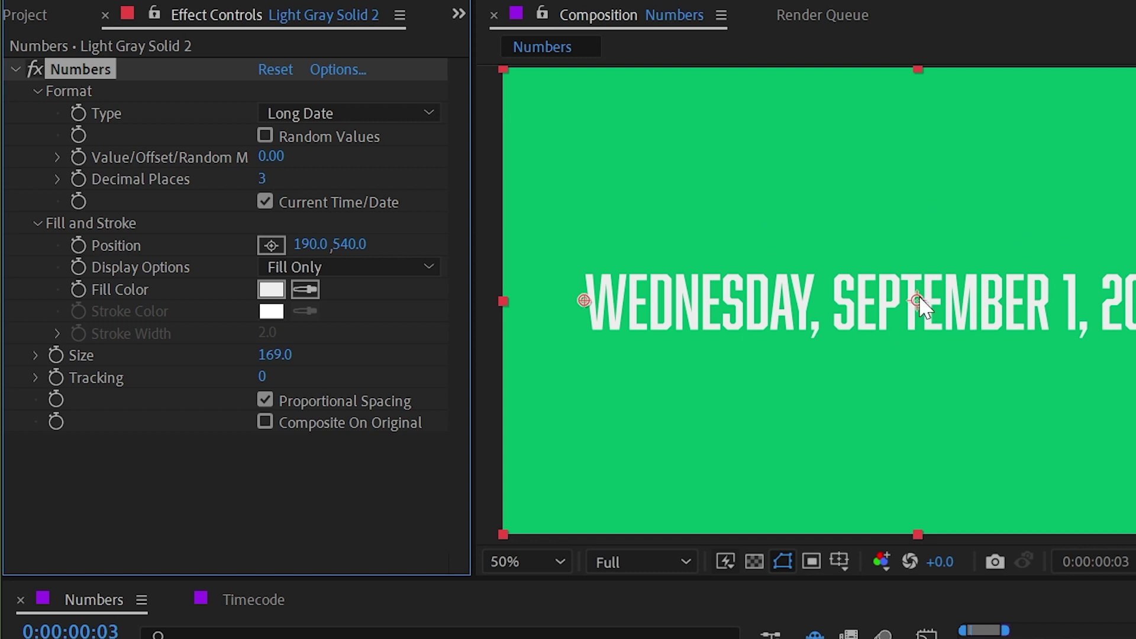
# - Switch the Type to Hexadecimal and raise the offset to 810
pyautogui.click(299, 113)
pyautogui.click(334, 381)
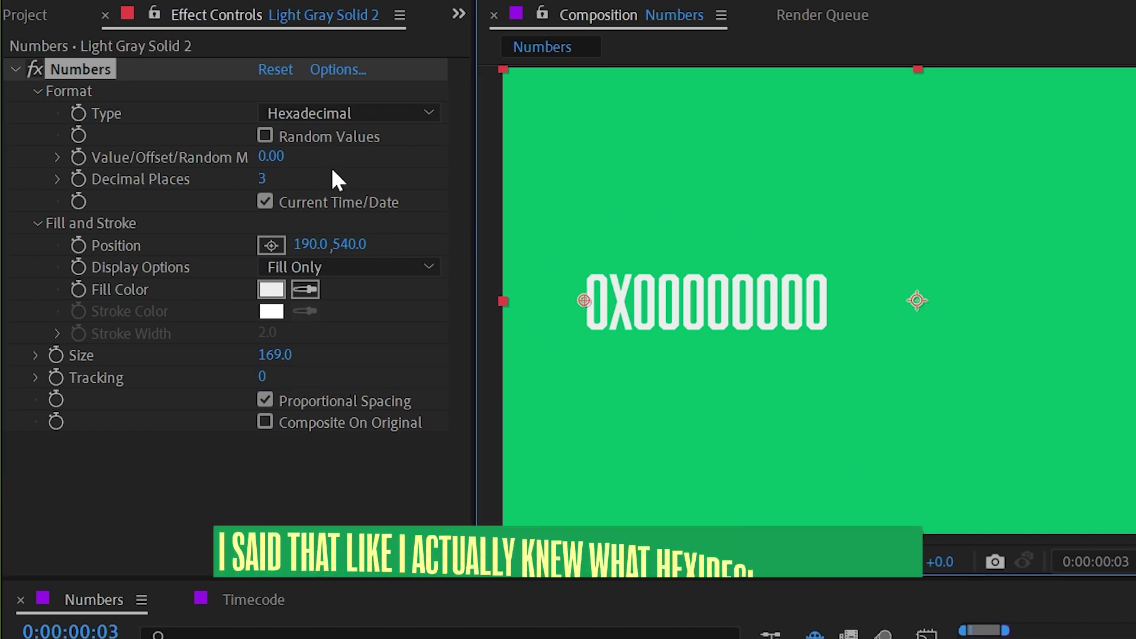
pyautogui.moveTo(277, 169); pyautogui.dragTo(585, 155)
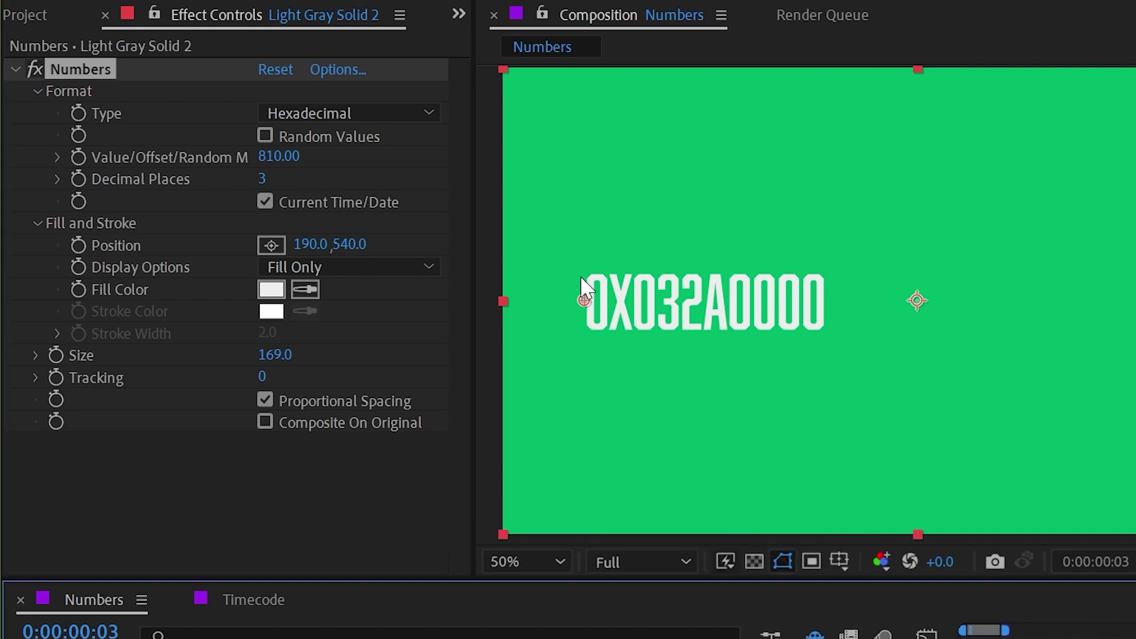
# - Return to the Number type, turn off Current Time/Date and set the value to 0
pyautogui.click(330, 115)
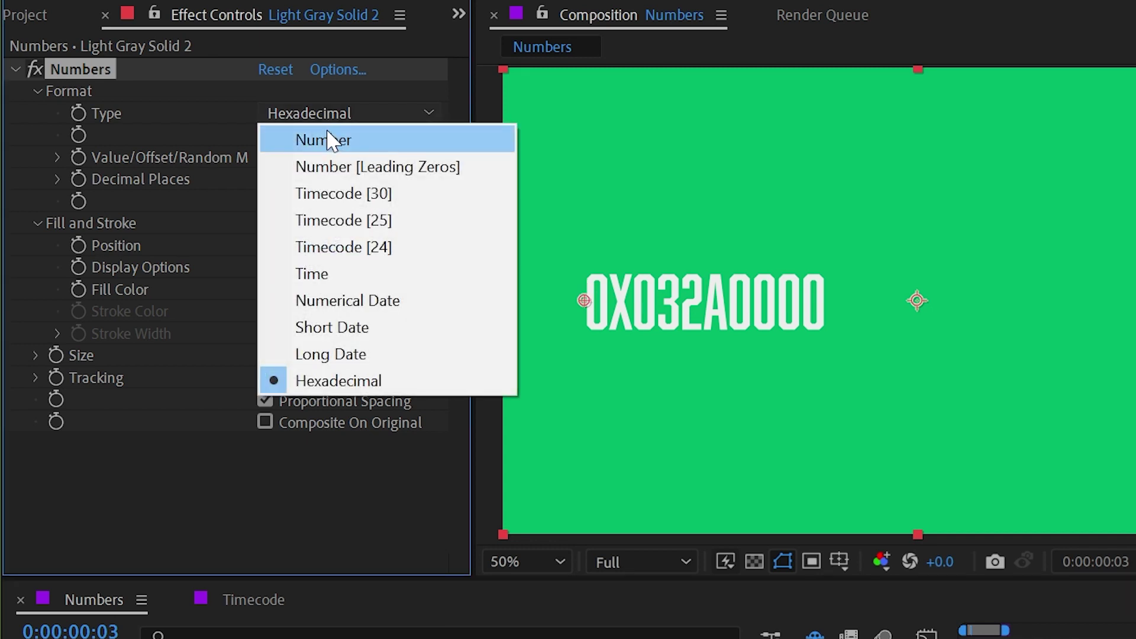
pyautogui.click(400, 141)
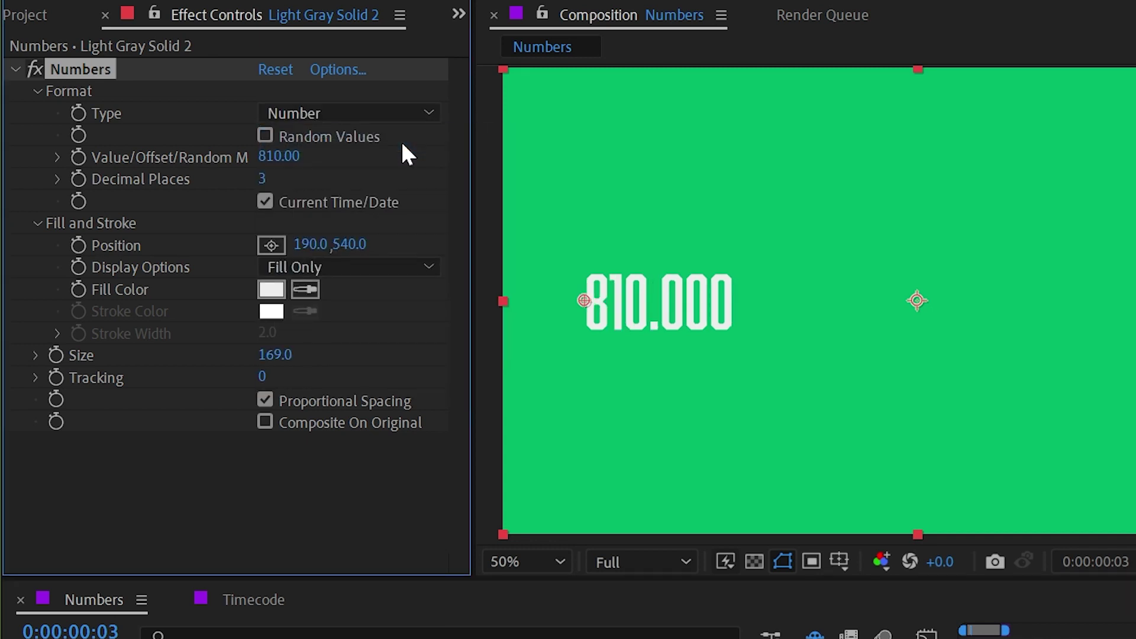
pyautogui.click(265, 202)
pyautogui.click(289, 155)
pyautogui.write('0')
pyautogui.press('Return')
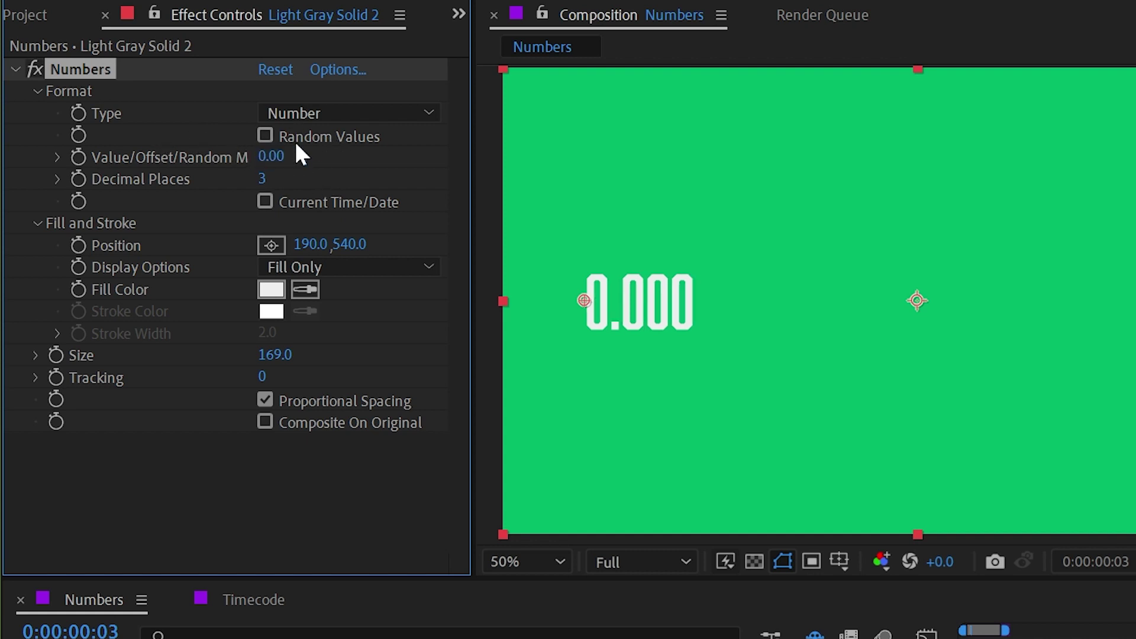
# - Enable Random Values, enlarge to size 327, set Random Max to 10 and preview
pyautogui.click(264, 137)
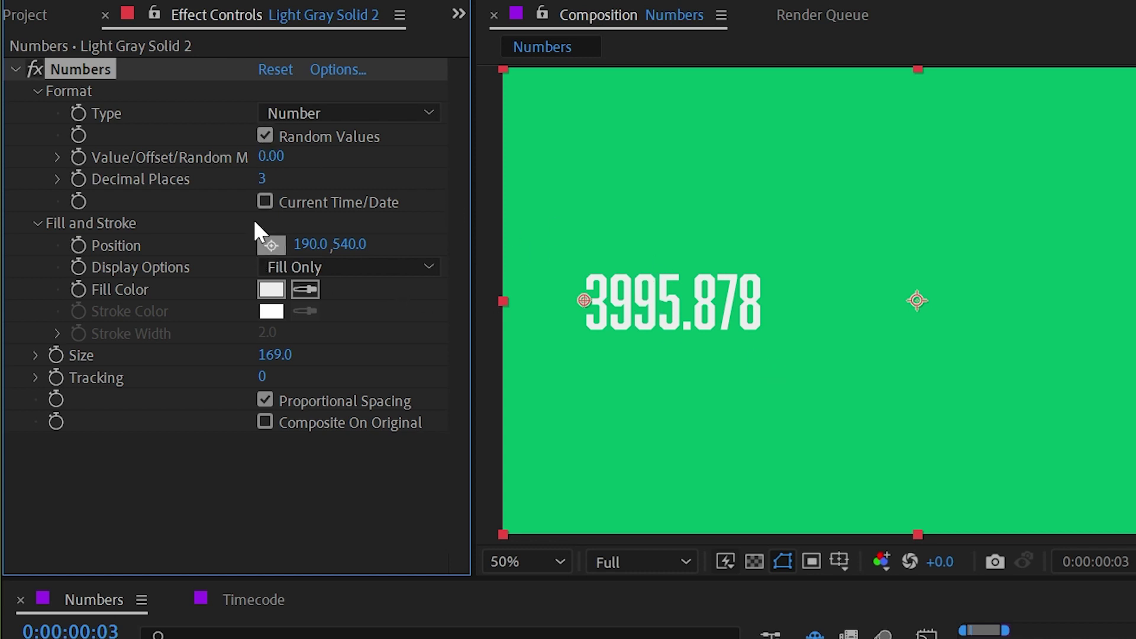
pyautogui.moveTo(277, 355); pyautogui.dragTo(308, 355)
pyautogui.moveTo(472, 158); pyautogui.dragTo(545, 159)
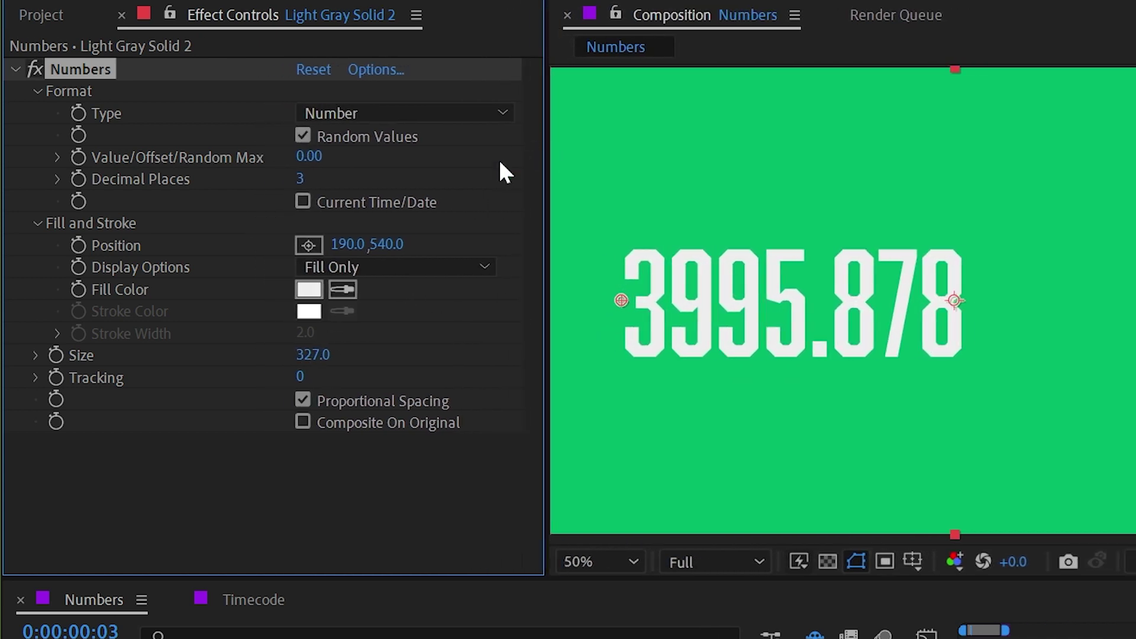
pyautogui.click(318, 159)
pyautogui.write('10')
pyautogui.press('Return')
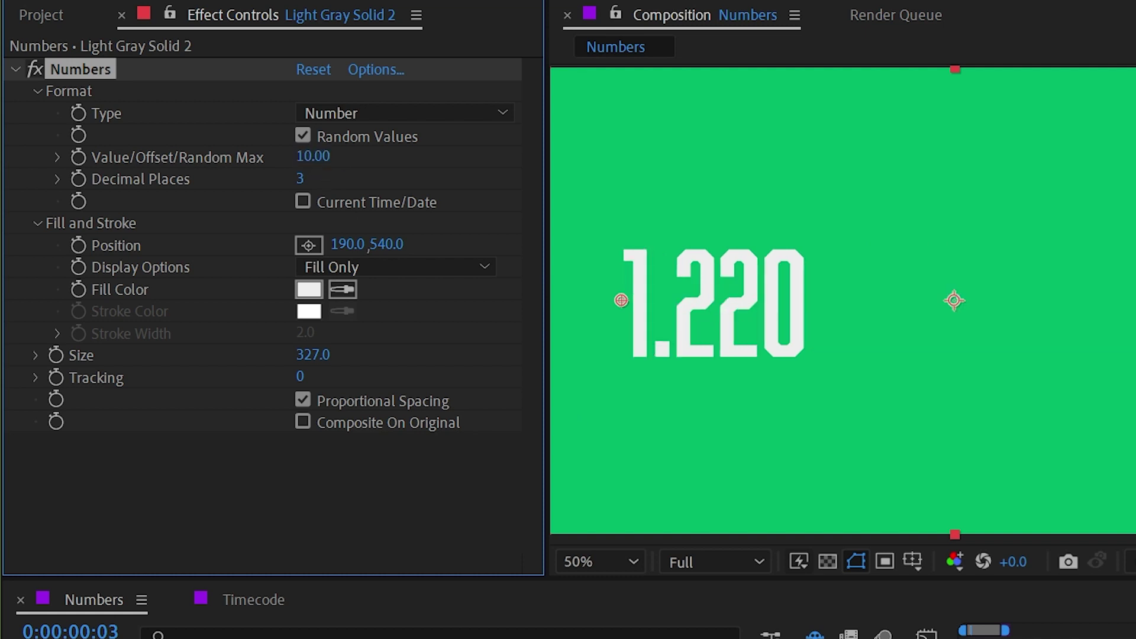
pyautogui.press('pageup')
pyautogui.press('pageup')
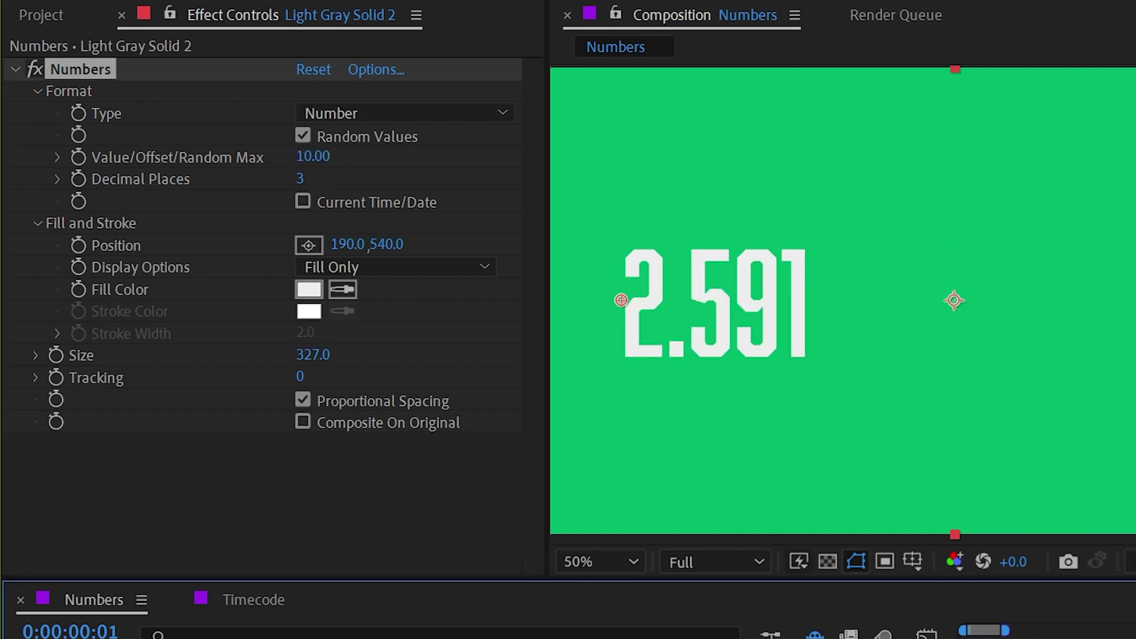
pyautogui.press('space')
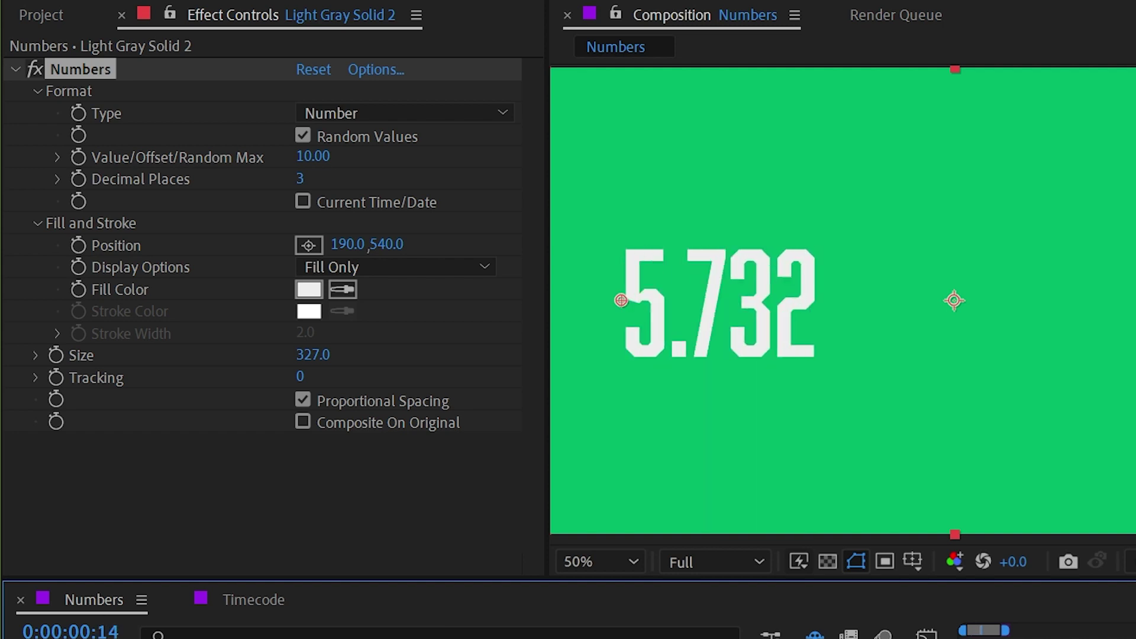
pyautogui.press('space')
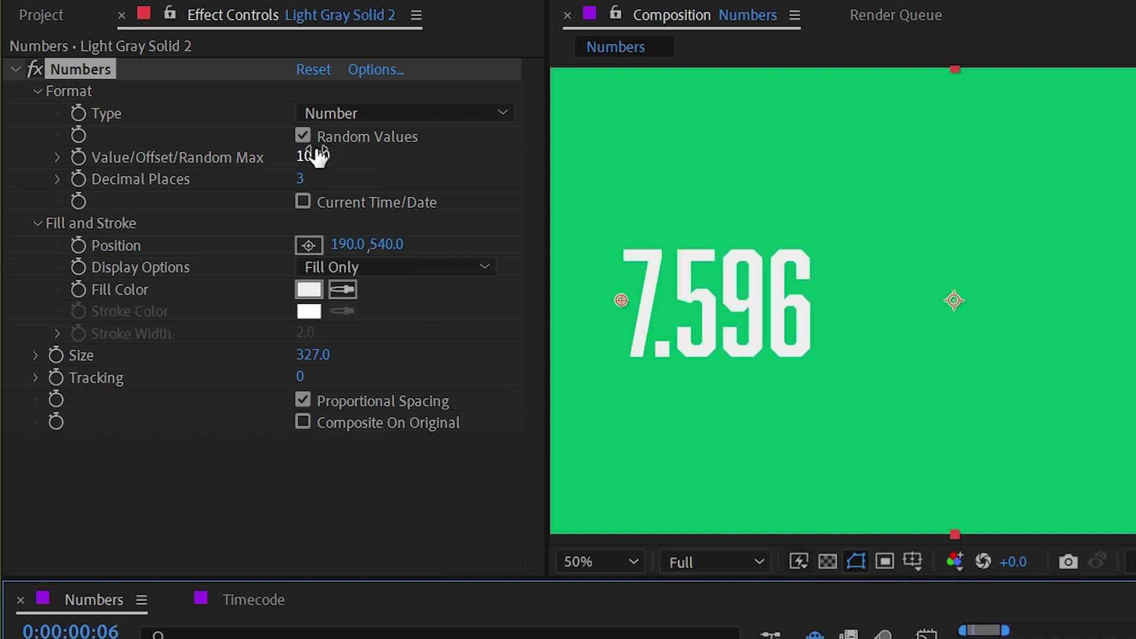
# - Raise Random Max to 500 and set Decimal Places to 0, previewing the result
pyautogui.click(319, 157)
pyautogui.write('500')
pyautogui.press('Return')
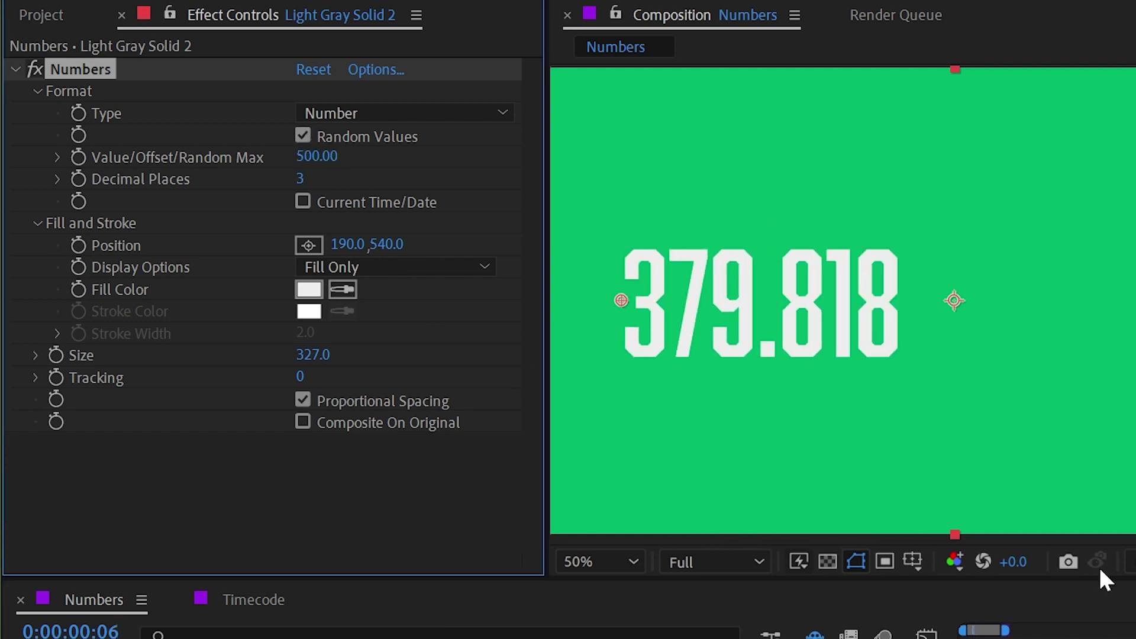
pyautogui.press('space')
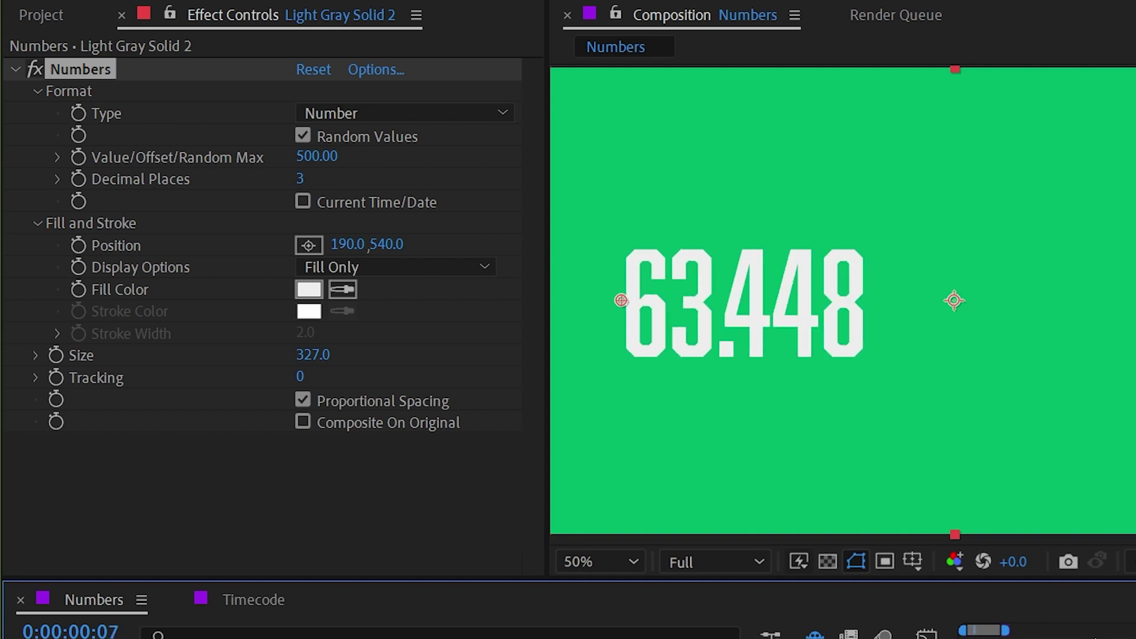
pyautogui.click(304, 179)
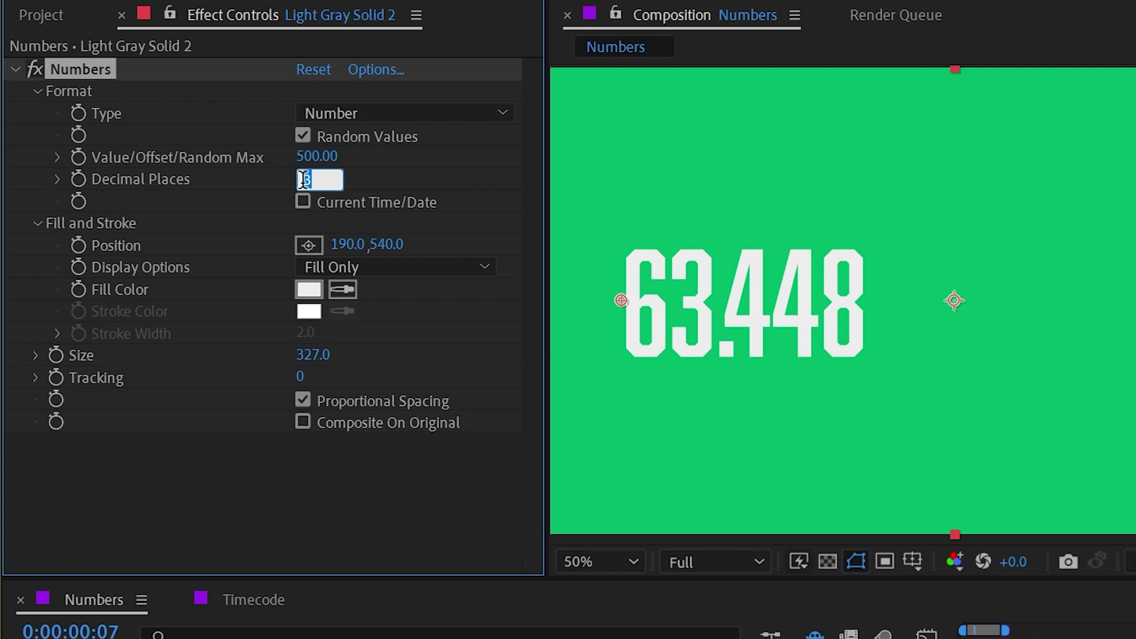
pyautogui.write('0')
pyautogui.press('Return')
pyautogui.press('space')
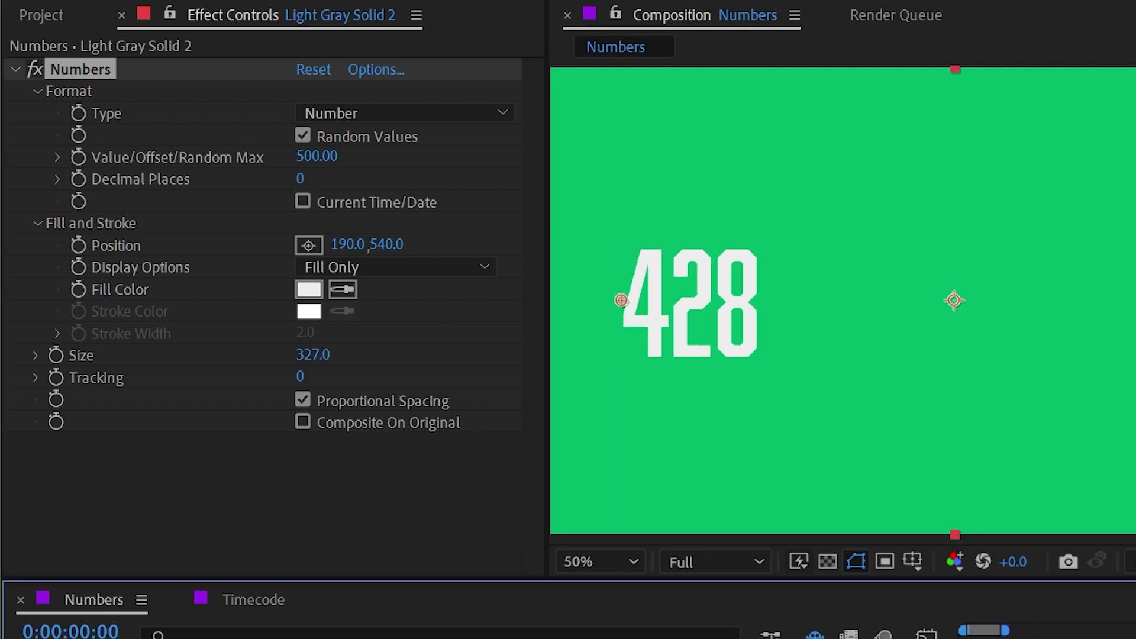
pyautogui.moveTo(300, 177); pyautogui.dragTo(55, 159)
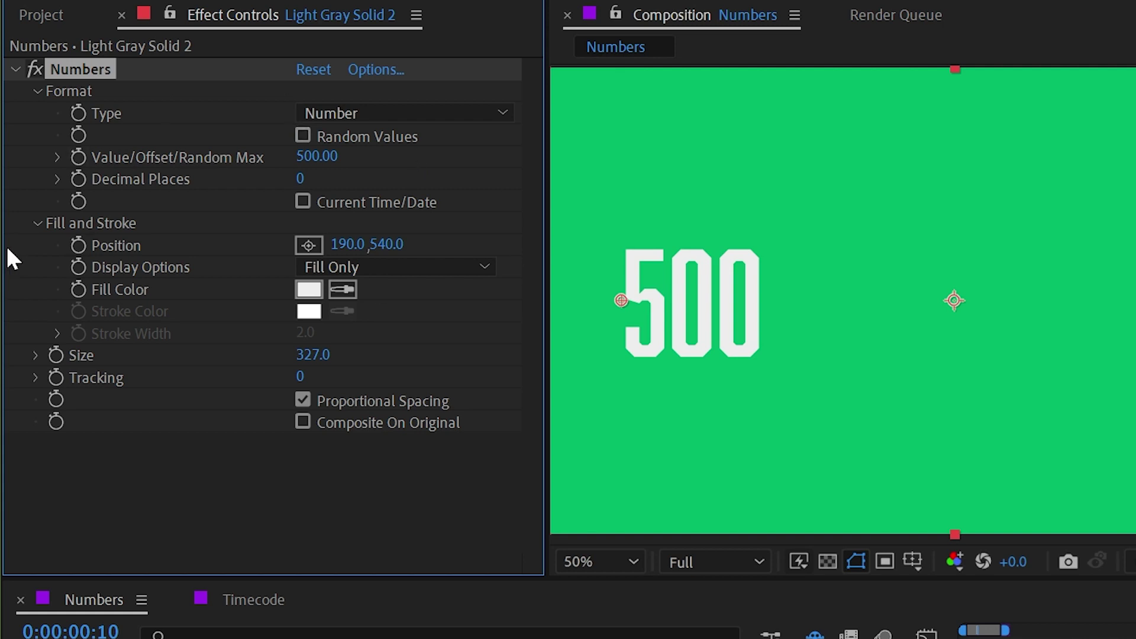
# - Nudge the number to 242,495 and try the Display Options modes
pyautogui.moveTo(346, 244)
pyautogui.mouseDown()
pyautogui.moveTo(513, 246)
pyautogui.moveTo(437, 261)
pyautogui.moveTo(347, 244)
pyautogui.mouseUp()
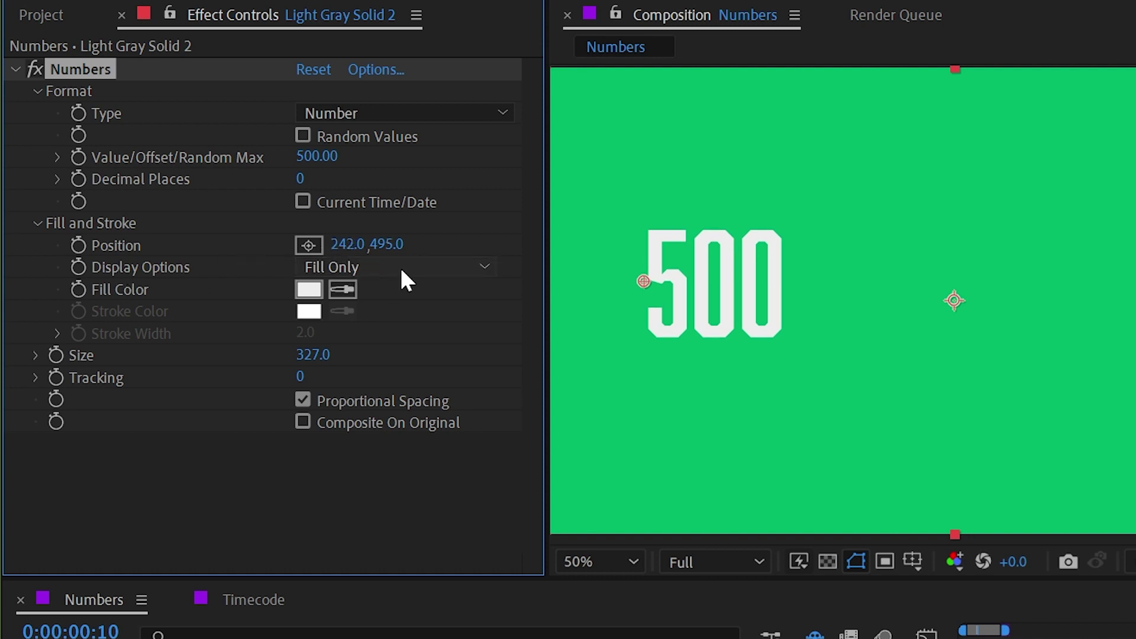
pyautogui.click(372, 268)
pyautogui.click(411, 320)
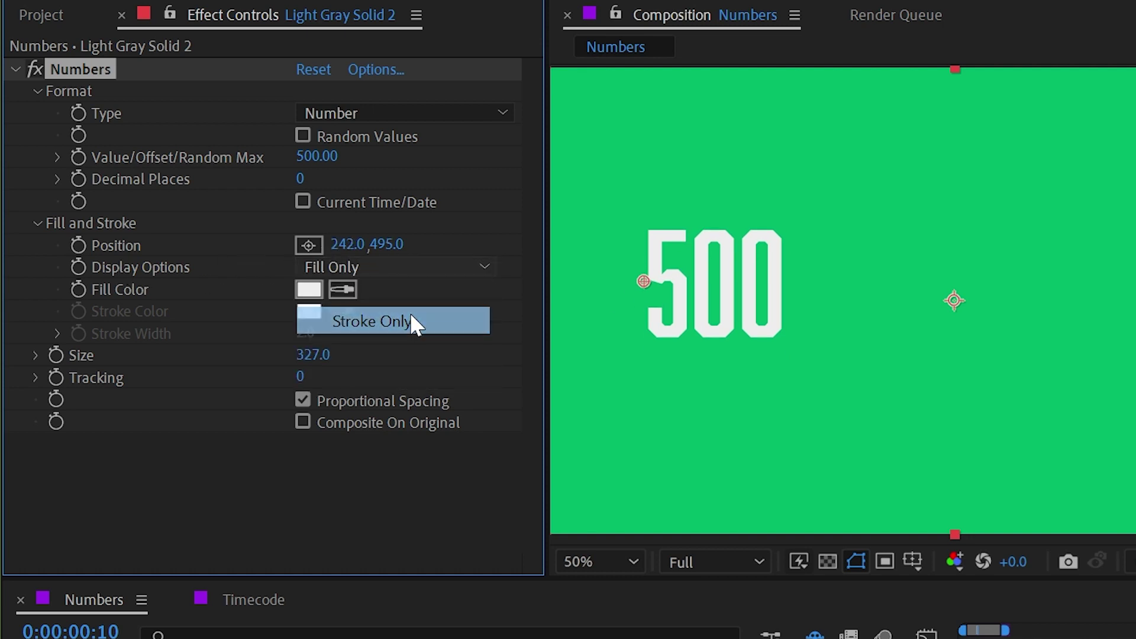
pyautogui.click(417, 269)
pyautogui.click(439, 348)
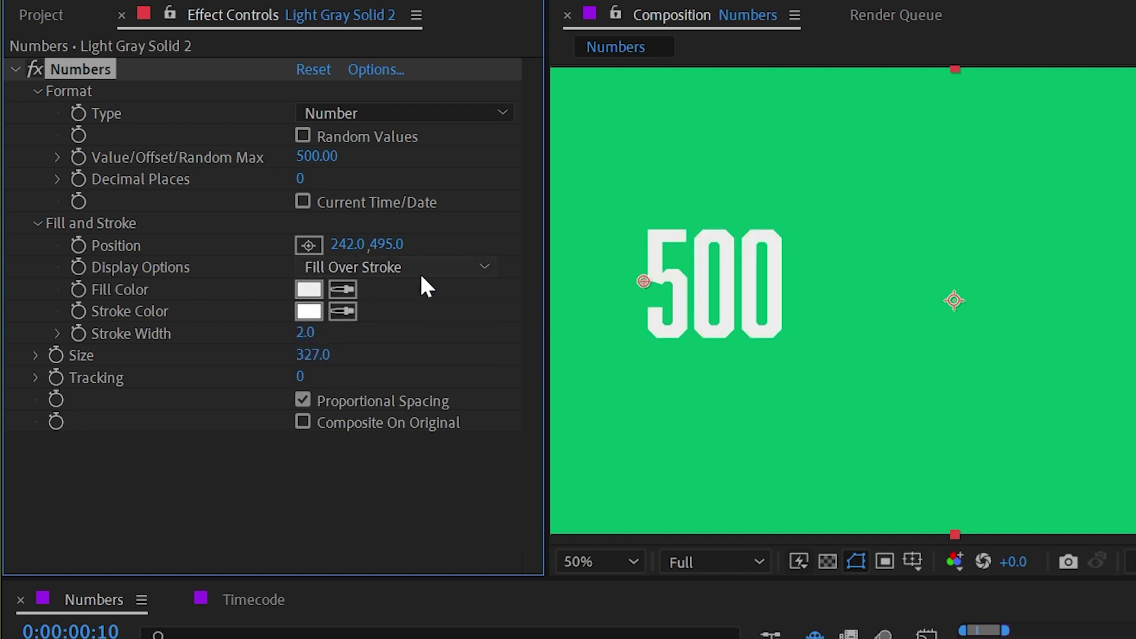
pyautogui.click(420, 272)
pyautogui.click(420, 376)
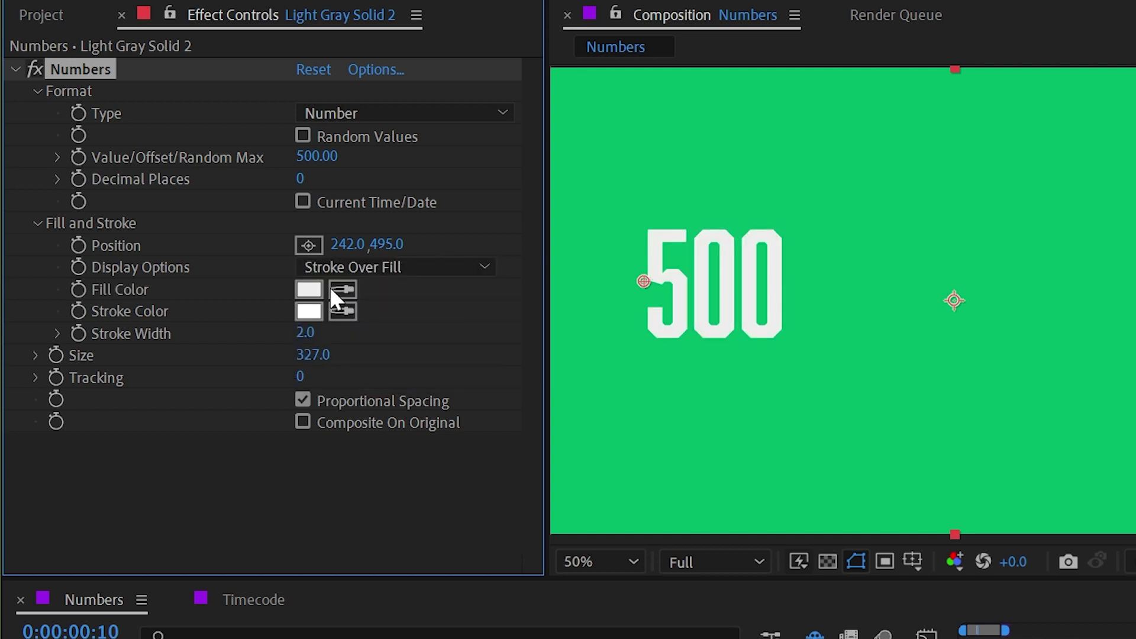
# - Give the number a dark green stroke of width 15.1 with Fill Over Stroke
pyautogui.click(308, 311)
pyautogui.moveTo(496, 401); pyautogui.dragTo(507, 589)
pyautogui.moveTo(468, 473); pyautogui.dragTo(465, 446)
pyautogui.moveTo(507, 614); pyautogui.dragTo(476, 592)
pyautogui.click(701, 340)
pyautogui.moveTo(305, 332)
pyautogui.mouseDown()
pyautogui.moveTo(406, 335)
pyautogui.moveTo(397, 334)
pyautogui.mouseUp()
pyautogui.click(412, 268)
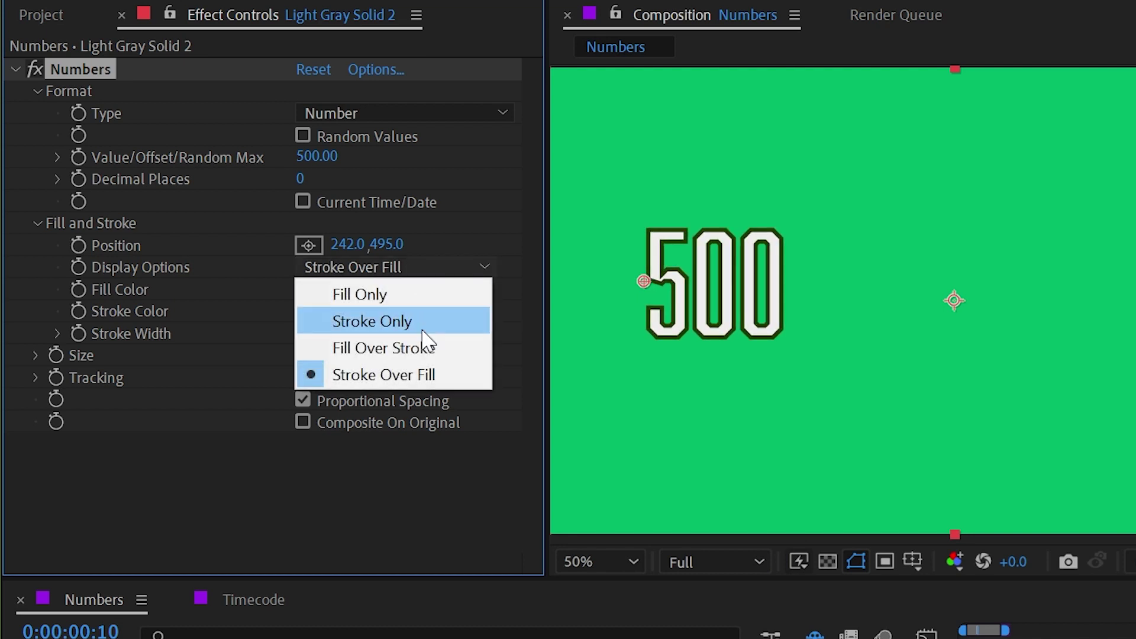
pyautogui.click(424, 347)
pyautogui.moveTo(305, 332); pyautogui.dragTo(379, 338)
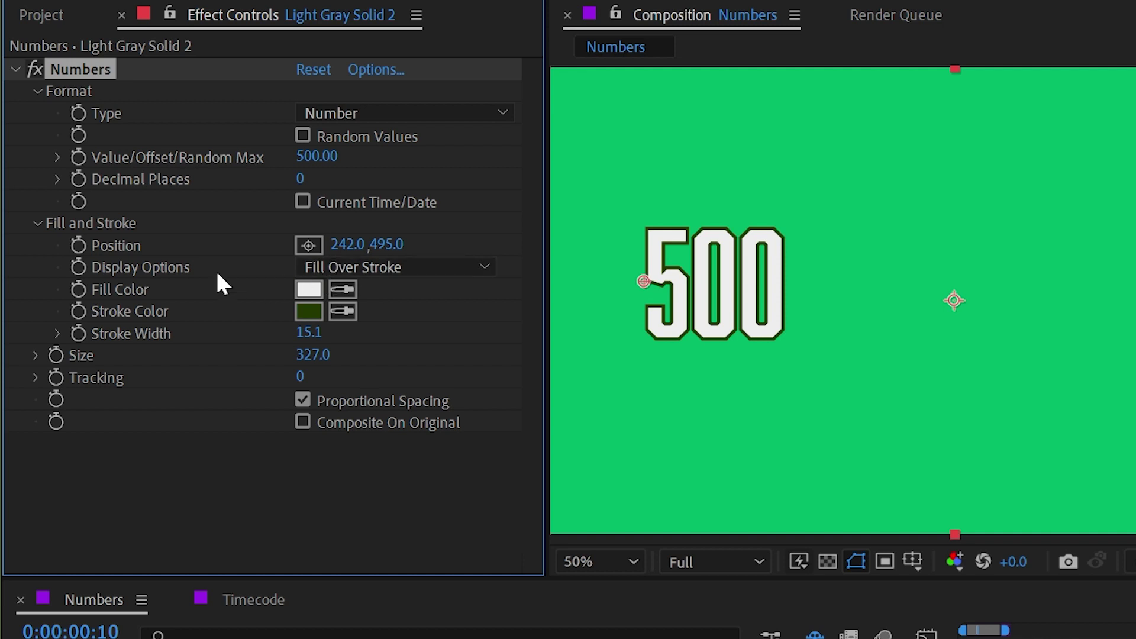
pyautogui.click(37, 224)
# - Scale the number to size 701 while testing Proportional Spacing on and off
pyautogui.click(37, 91)
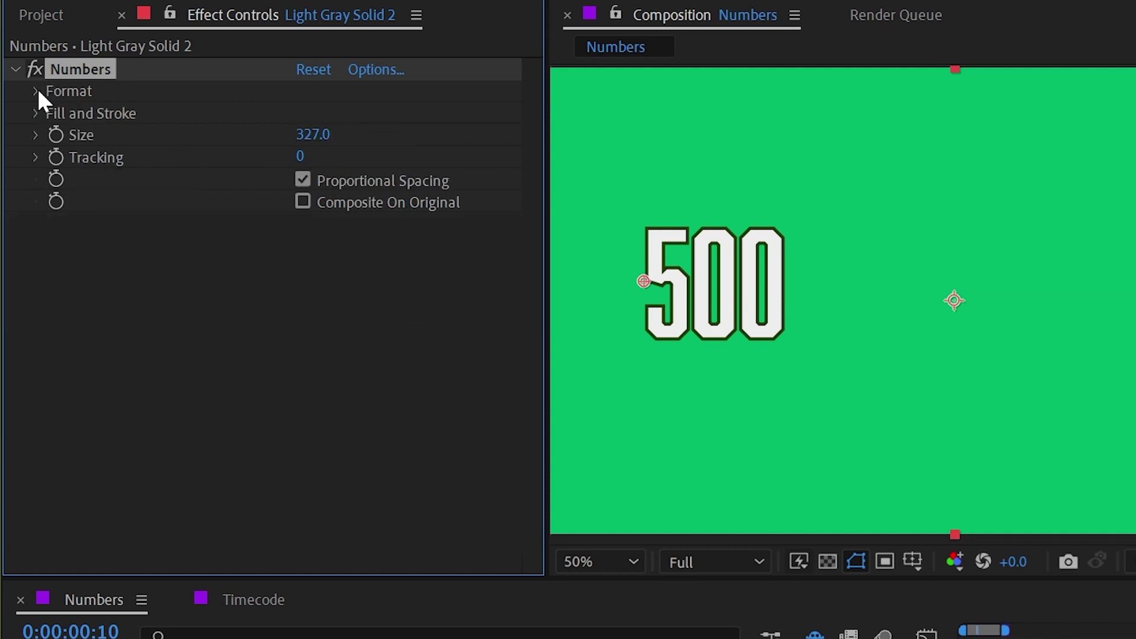
pyautogui.moveTo(299, 137); pyautogui.dragTo(312, 181)
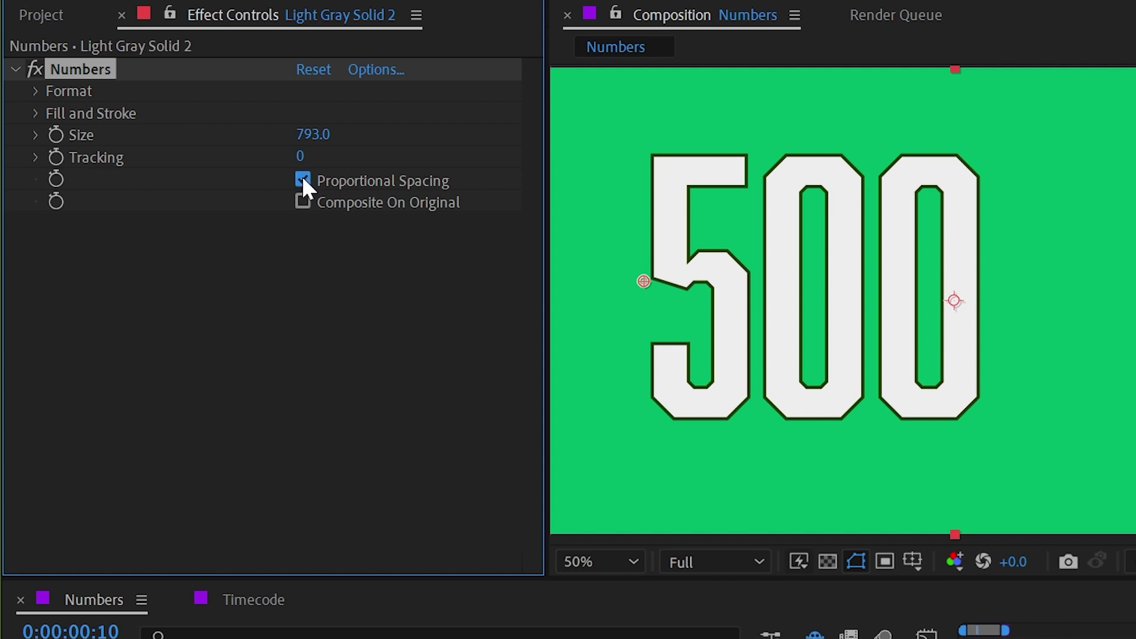
pyautogui.click(303, 179)
pyautogui.click(303, 179)
pyautogui.click(303, 179)
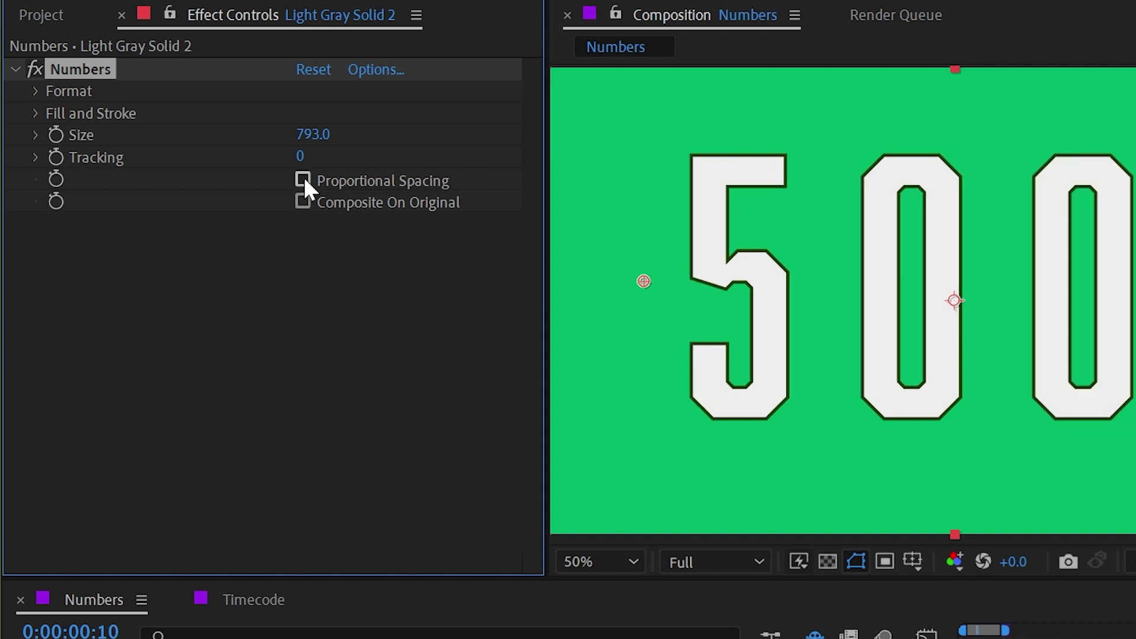
pyautogui.moveTo(312, 132); pyautogui.dragTo(287, 167)
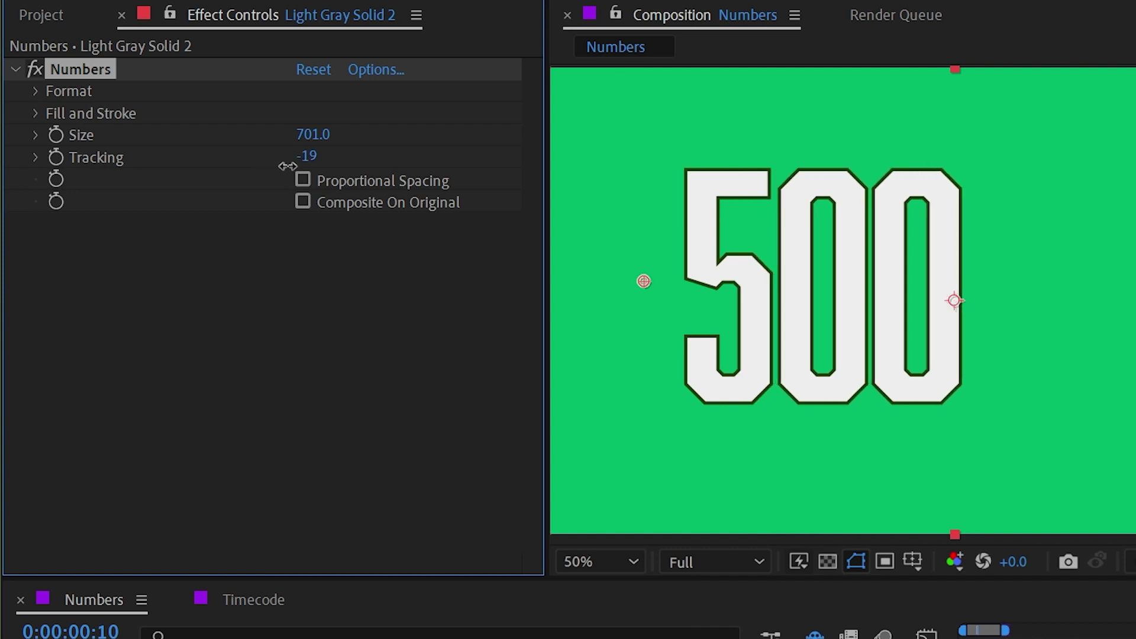
pyautogui.click(303, 180)
pyautogui.click(303, 177)
pyautogui.click(303, 176)
# - Reset Tracking to 0 and turn on Composite On Original
pyautogui.click(298, 149)
pyautogui.write('0')
pyautogui.press('Return')
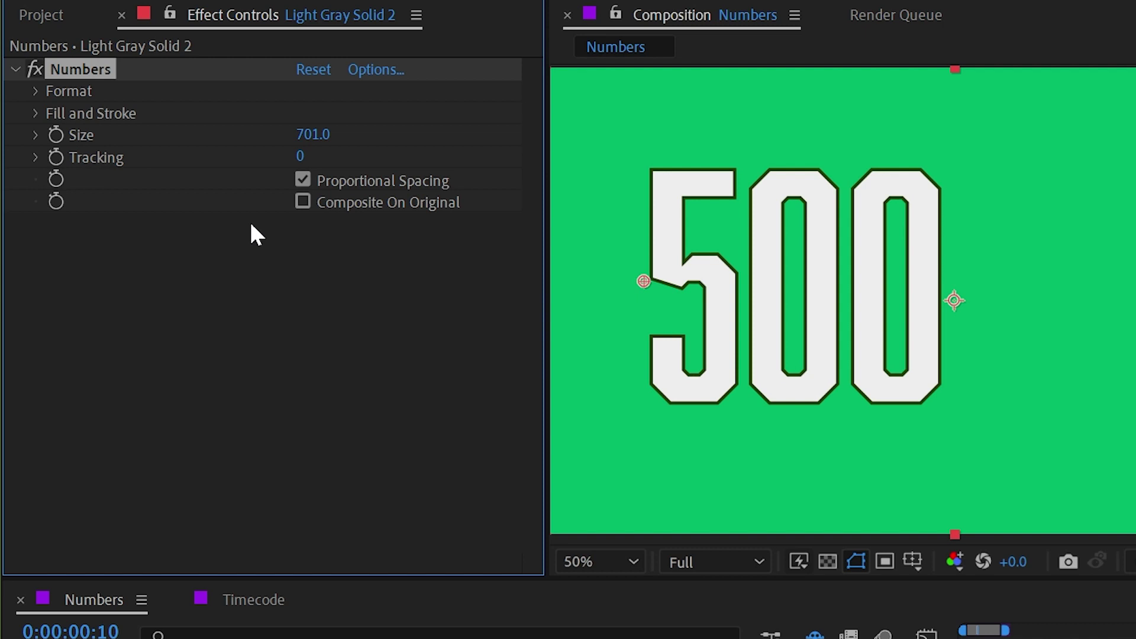
pyautogui.click(303, 204)
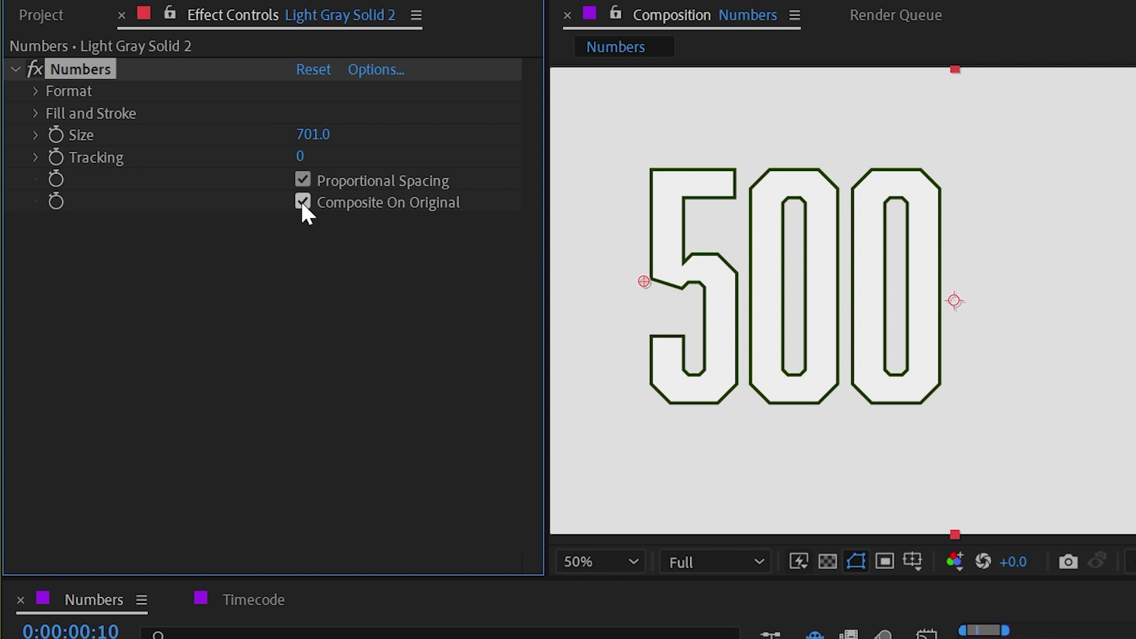
# - Set the Value to 610, comparing it with 620, and restore the green background
pyautogui.click(37, 91)
pyautogui.moveTo(312, 158); pyautogui.dragTo(335, 157)
pyautogui.click(336, 158)
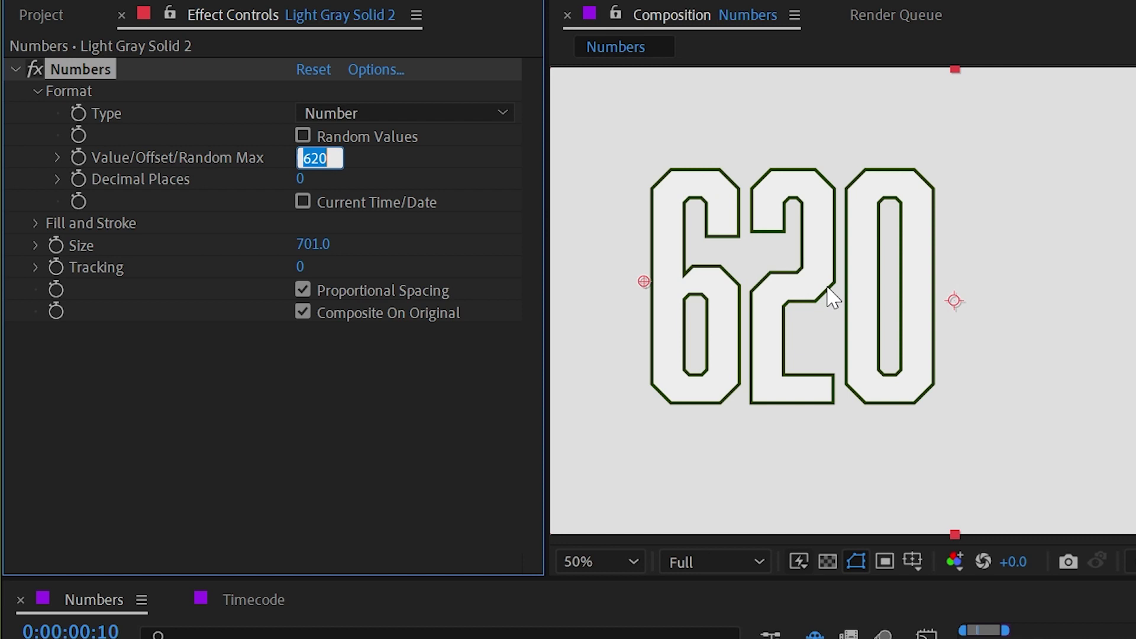
pyautogui.write('610')
pyautogui.press('Return')
pyautogui.hotkey('ctrl', 'z')
pyautogui.hotkey('ctrl', 'shift', 'z')
pyautogui.hotkey('ctrl', 'z')
pyautogui.hotkey('ctrl', 'shift', 'z')
pyautogui.hotkey('ctrl', 'z')
pyautogui.hotkey('ctrl', 'shift', 'z')
pyautogui.hotkey('ctrl', 'z')
pyautogui.hotkey('ctrl', 'shift', 'z')
pyautogui.hotkey('ctrl', 'z')
pyautogui.hotkey('ctrl', 'shift', 'z')
pyautogui.press('Return')
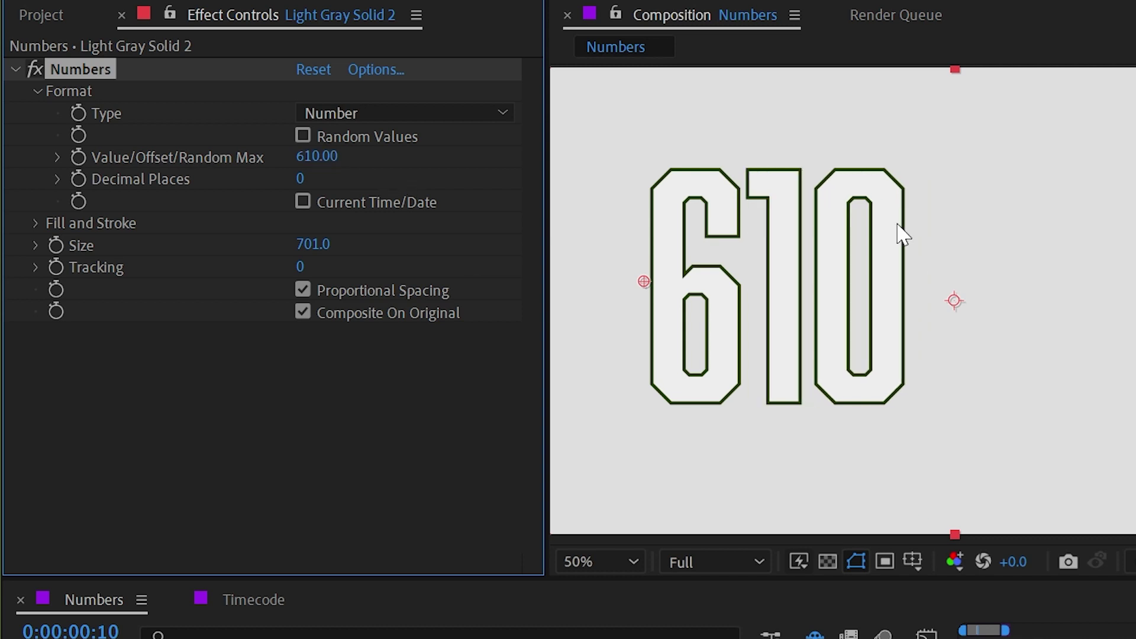
pyautogui.click(468, 312)
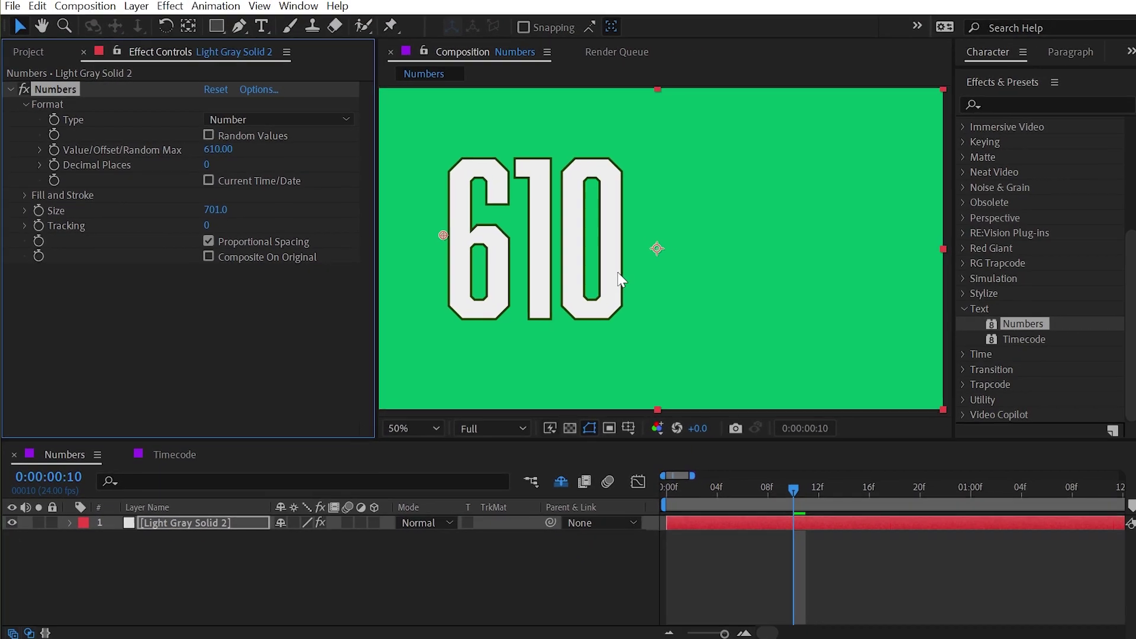
# - Change the Numbers effect font to DejaVu Sans Mono
pyautogui.click(256, 90)
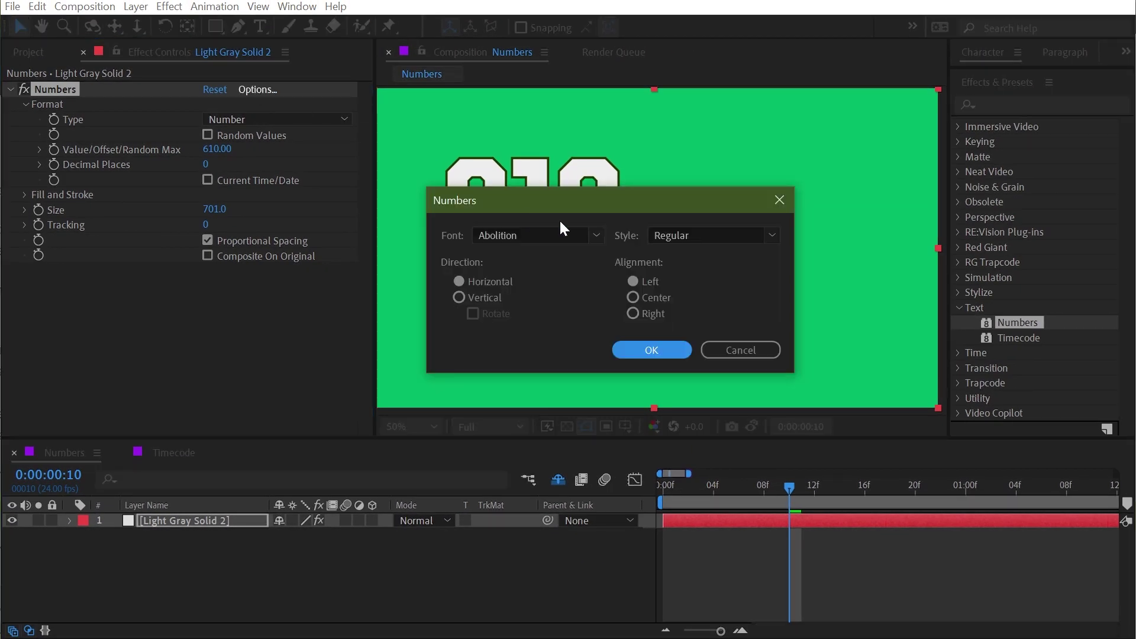
pyautogui.doubleClick(527, 230)
pyautogui.write('DejaVu Math TeX Gyre')
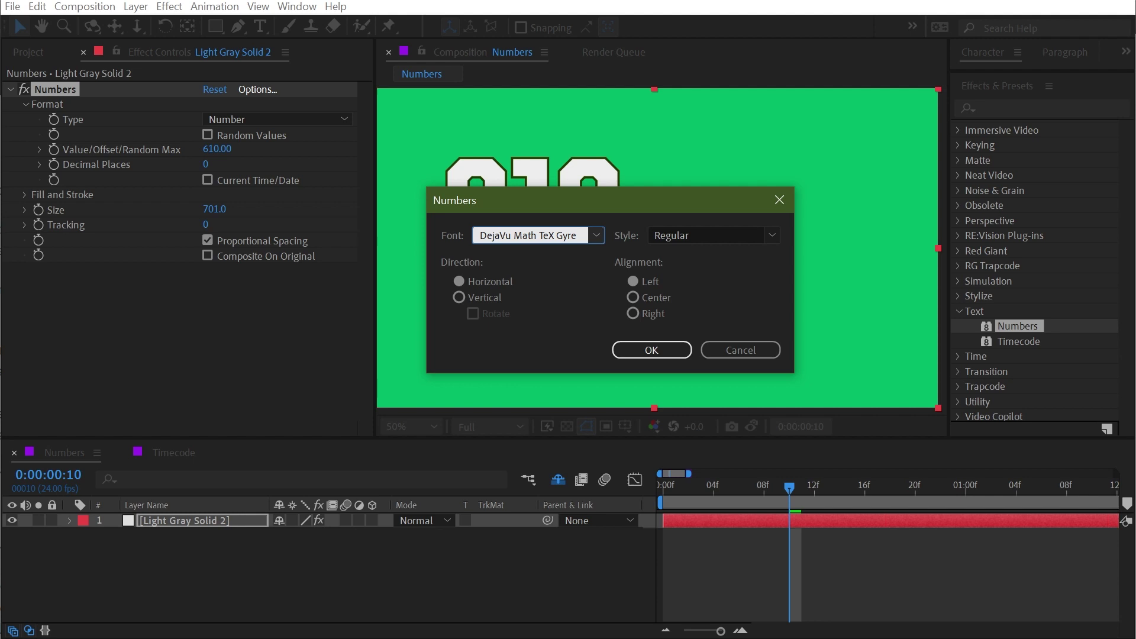
pyautogui.click(598, 236)
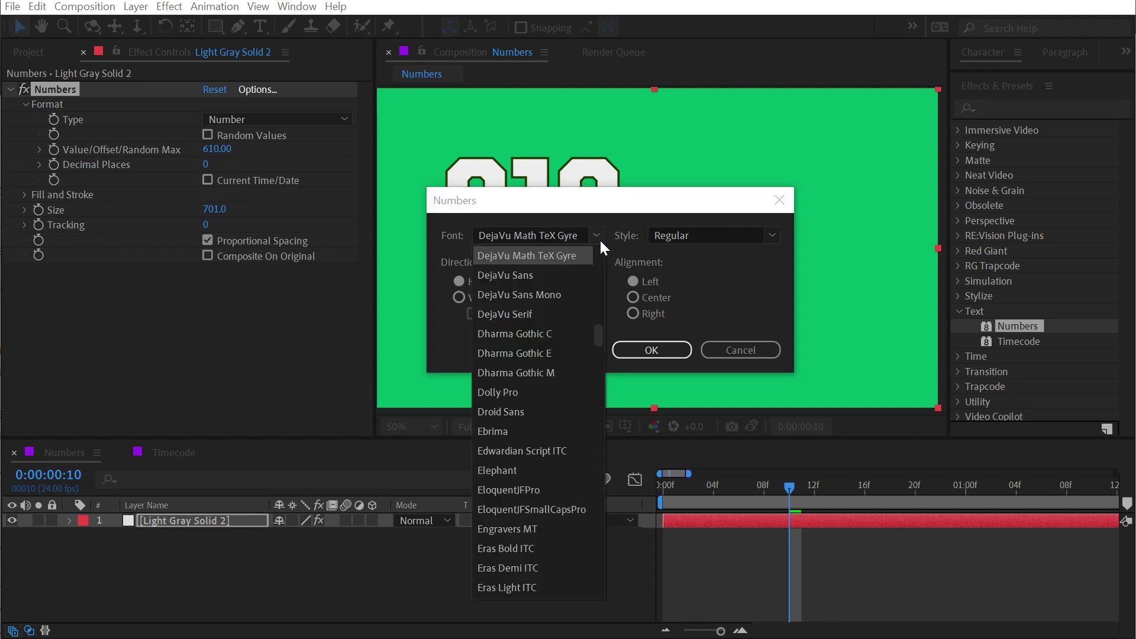
pyautogui.click(545, 294)
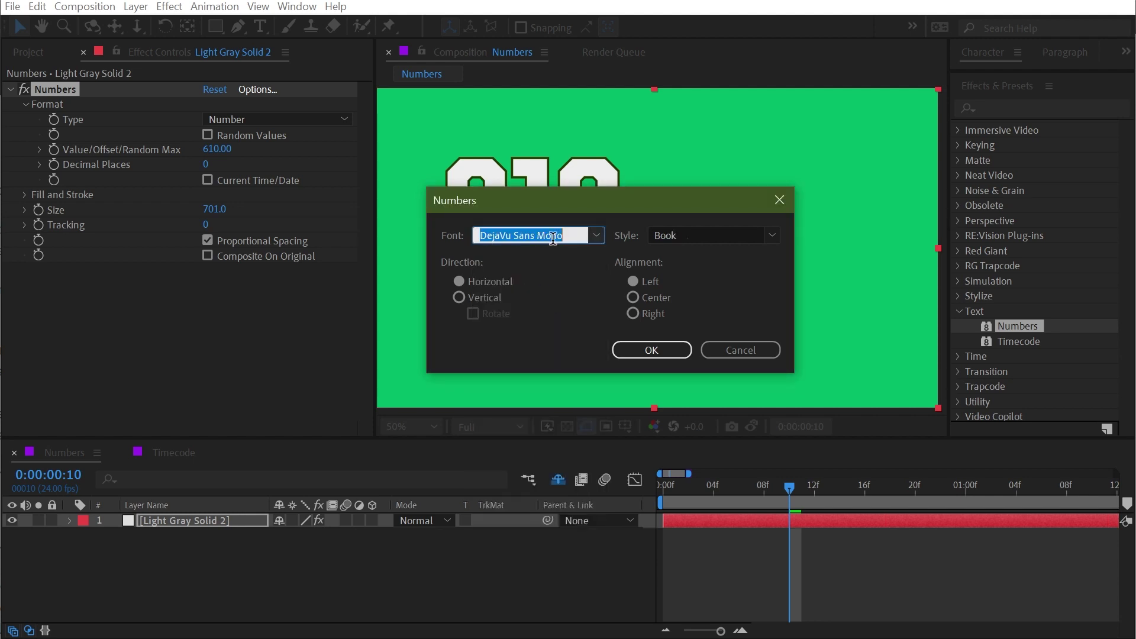
pyautogui.click(655, 354)
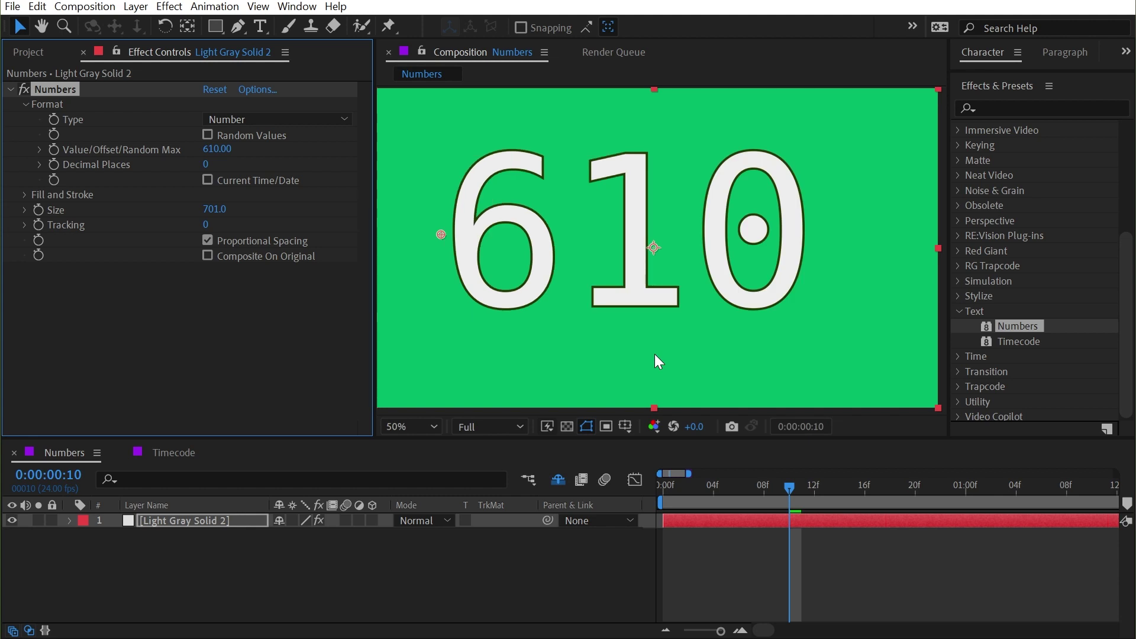
# - Scrub the Numbers value down to 475, then switch to the Timecode composition
pyautogui.moveTo(217, 148); pyautogui.dragTo(704, 184)
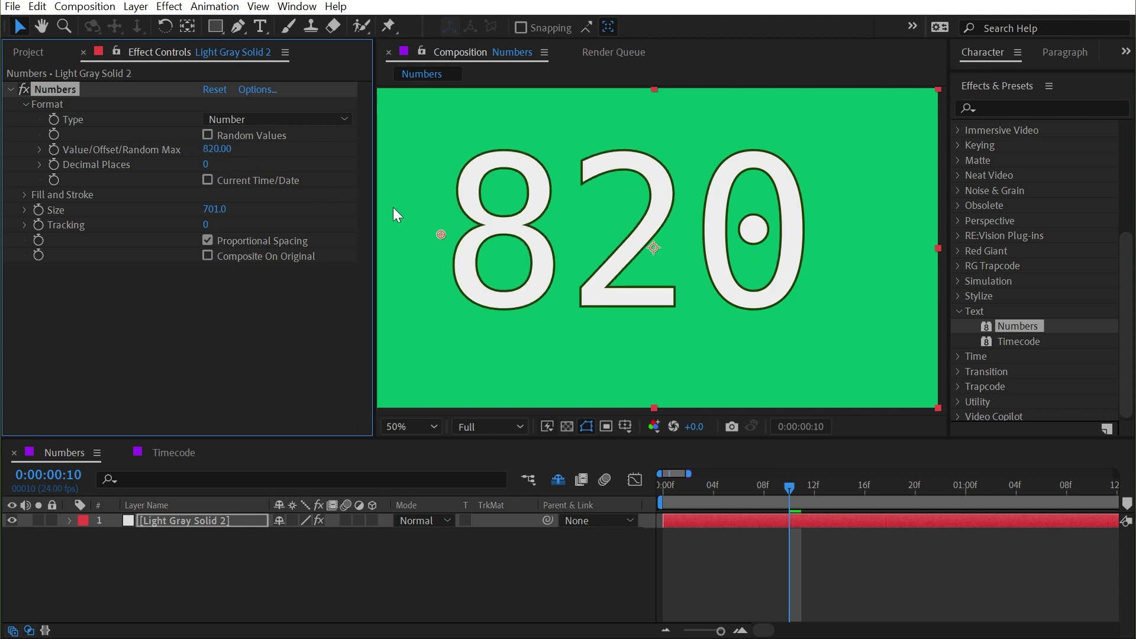
pyautogui.moveTo(217, 148); pyautogui.dragTo(570, 275)
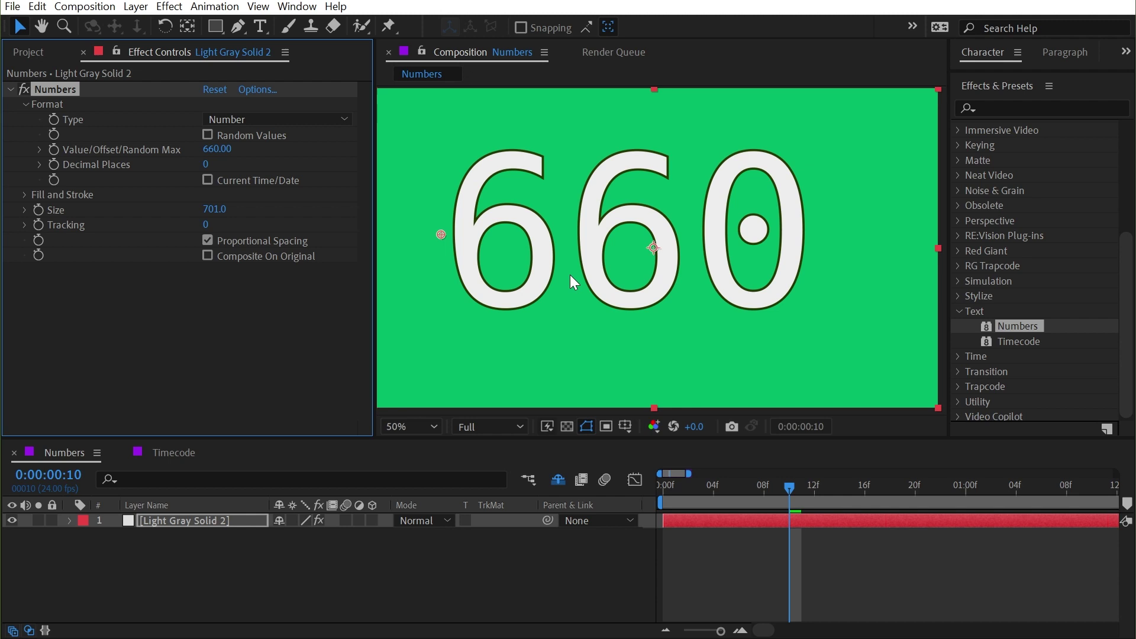
pyautogui.moveTo(217, 149); pyautogui.dragTo(142, 176)
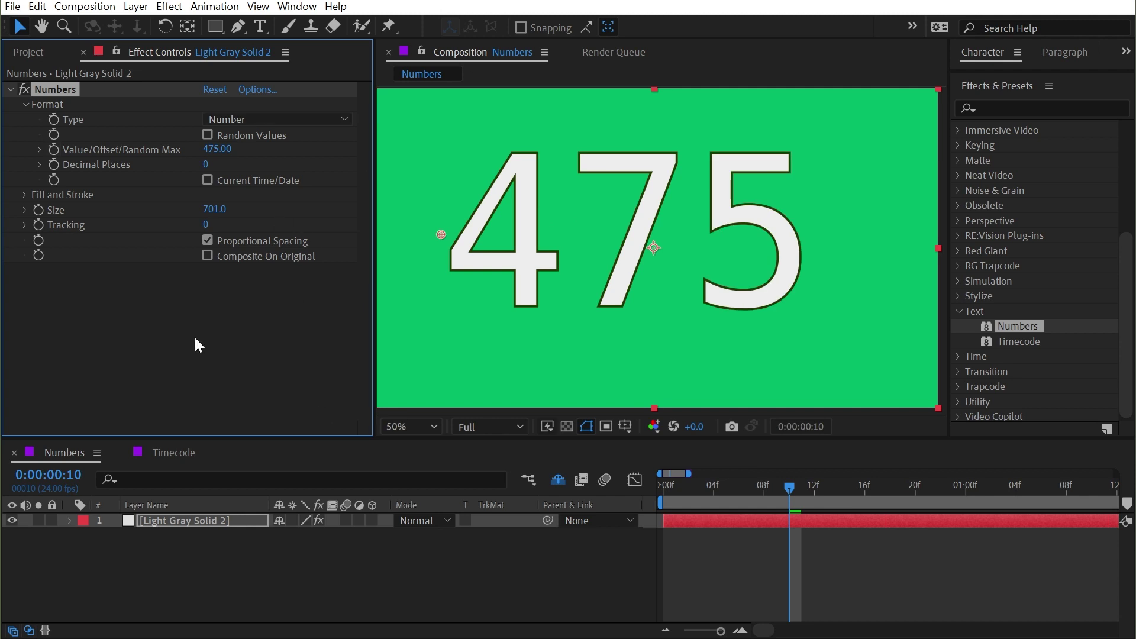
pyautogui.click(170, 451)
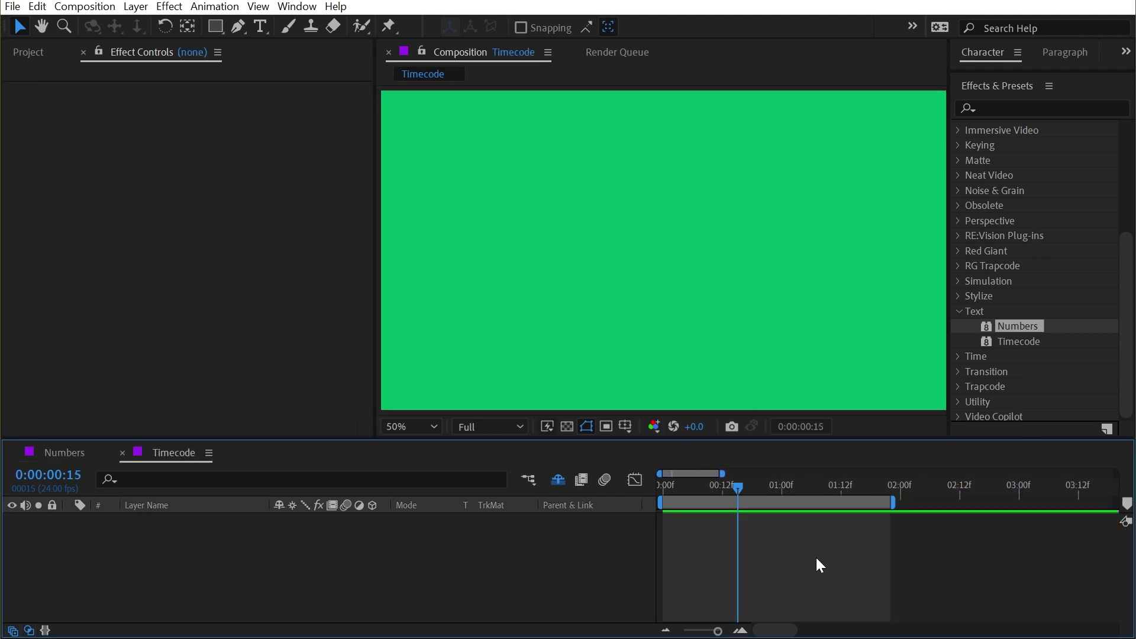
# - Create a light gray solid and apply the Timecode effect, showing 00:00:00:15
pyautogui.hotkey('ctrl', 'y')
pyautogui.press('Return')
pyautogui.moveTo(1019, 341); pyautogui.dragTo(704, 319)
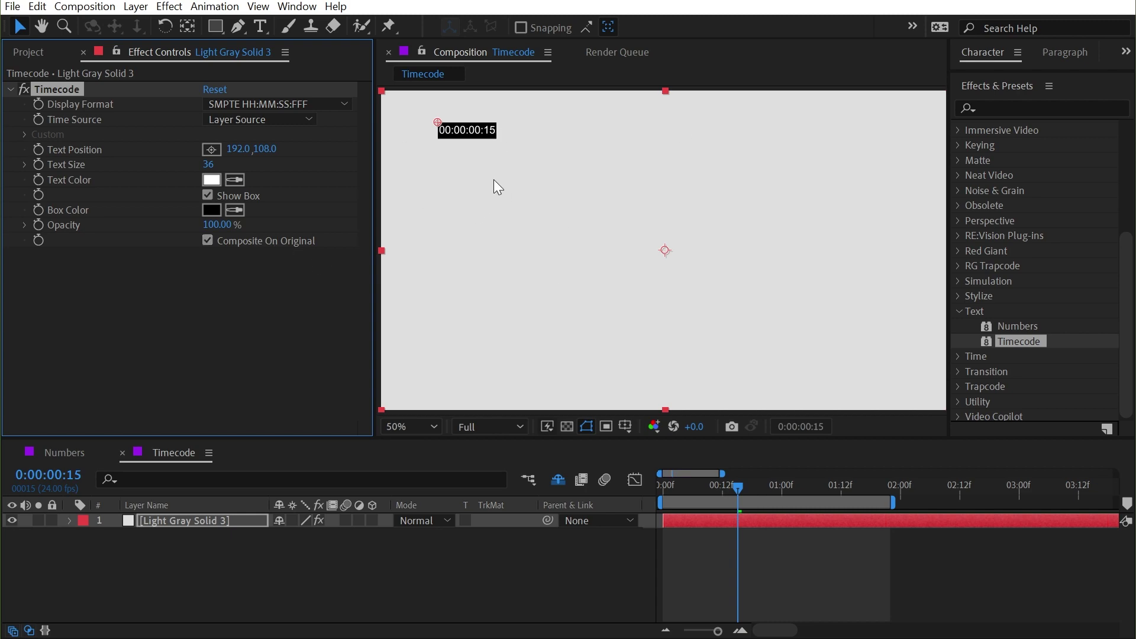
# - Enlarge the timecode text to size 128, undoing a trial move of the readout
pyautogui.moveTo(218, 160); pyautogui.dragTo(249, 166)
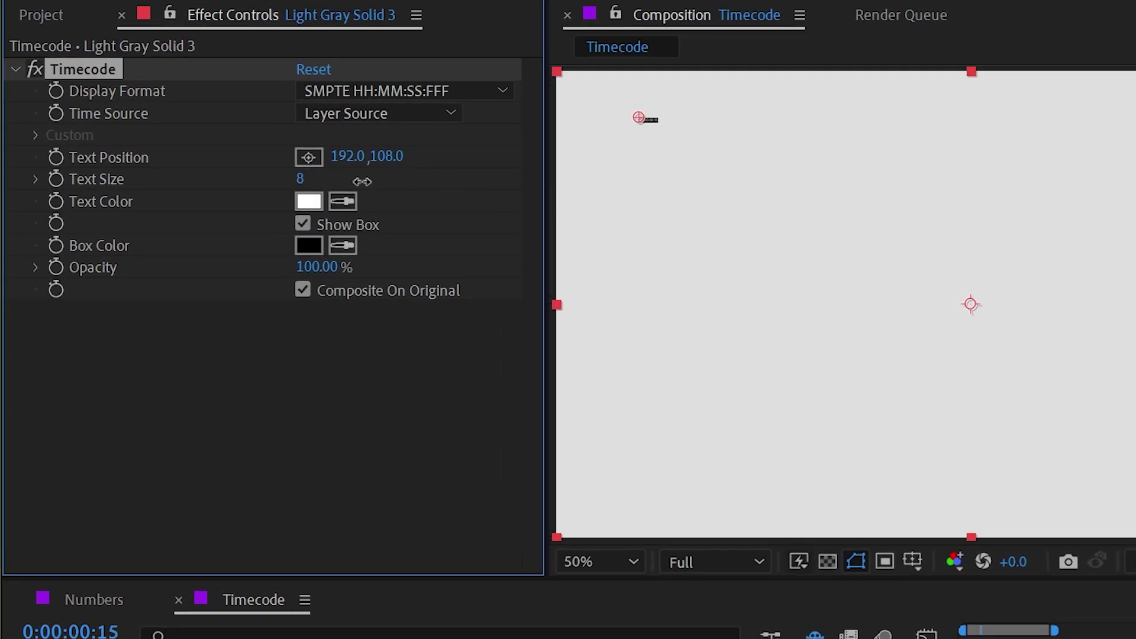
pyautogui.moveTo(363, 181); pyautogui.dragTo(591, 172)
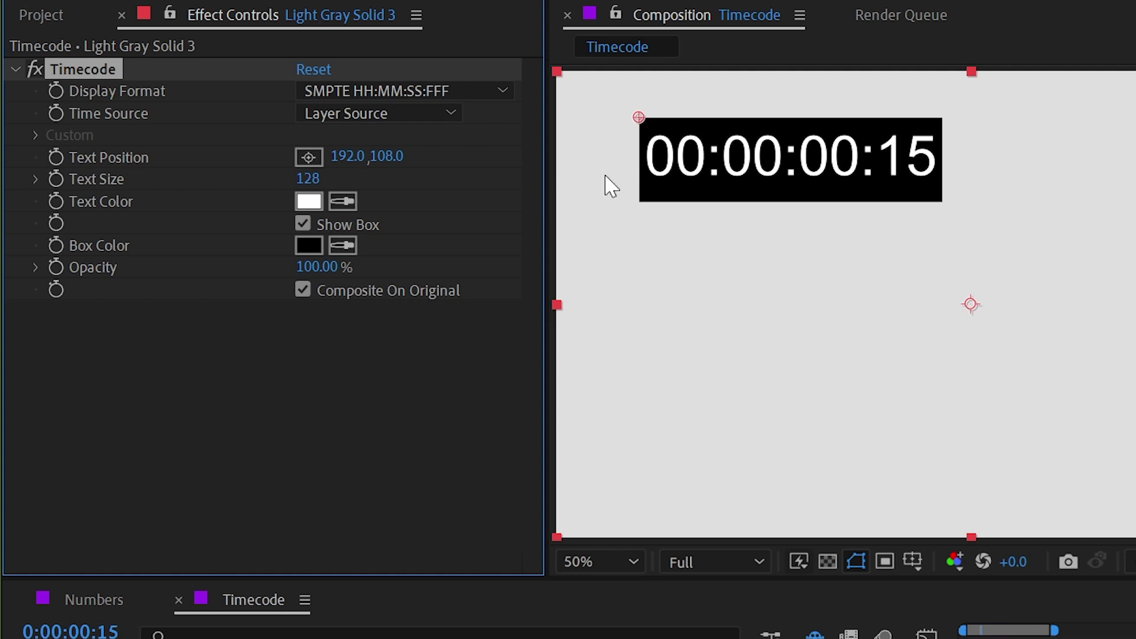
pyautogui.moveTo(386, 156); pyautogui.dragTo(1022, 203)
pyautogui.hotkey('ctrl', 'z')
# - Try red text, pink box, box toggle and lower opacity, keeping white digits on opaque black
pyautogui.click(309, 201)
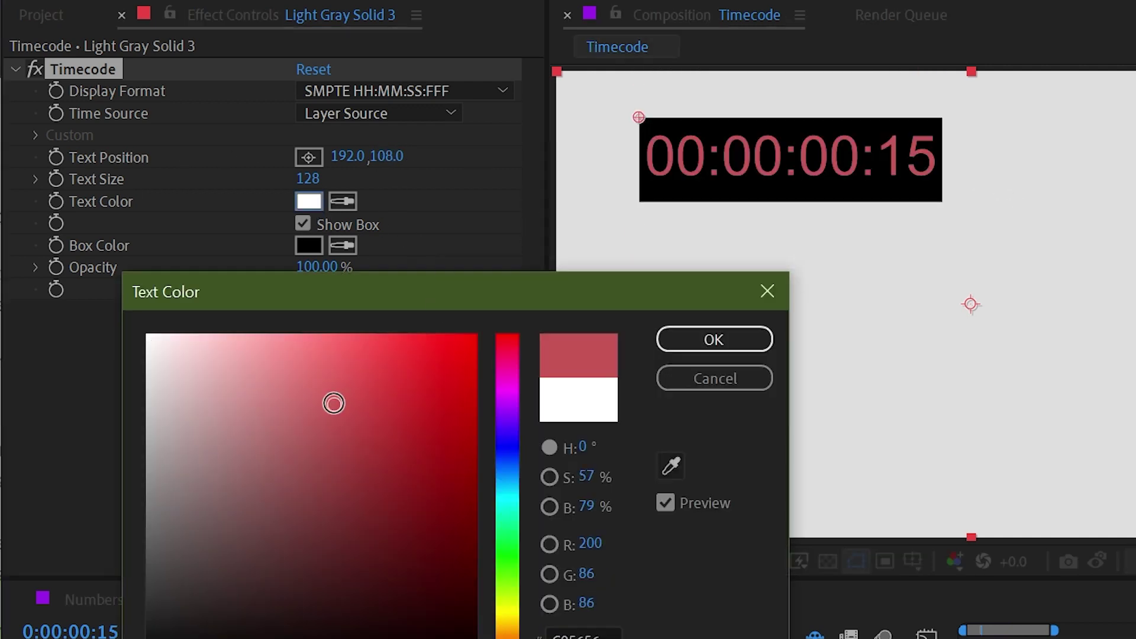
pyautogui.moveTo(330, 401); pyautogui.dragTo(475, 335)
pyautogui.click(711, 382)
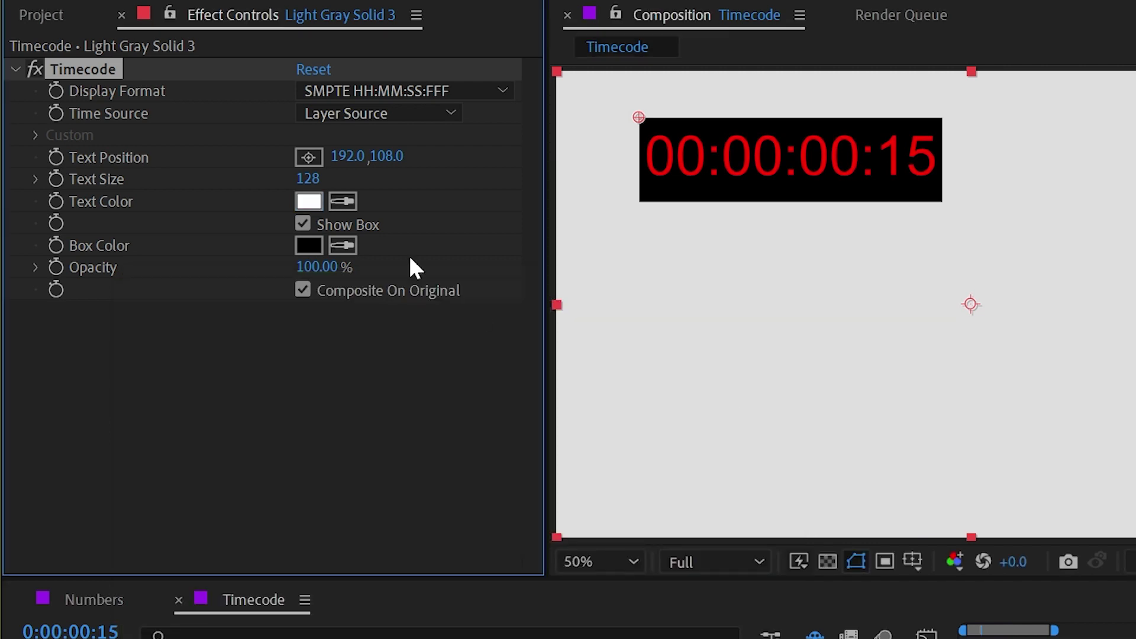
pyautogui.click(309, 245)
pyautogui.click(357, 355)
pyautogui.click(715, 378)
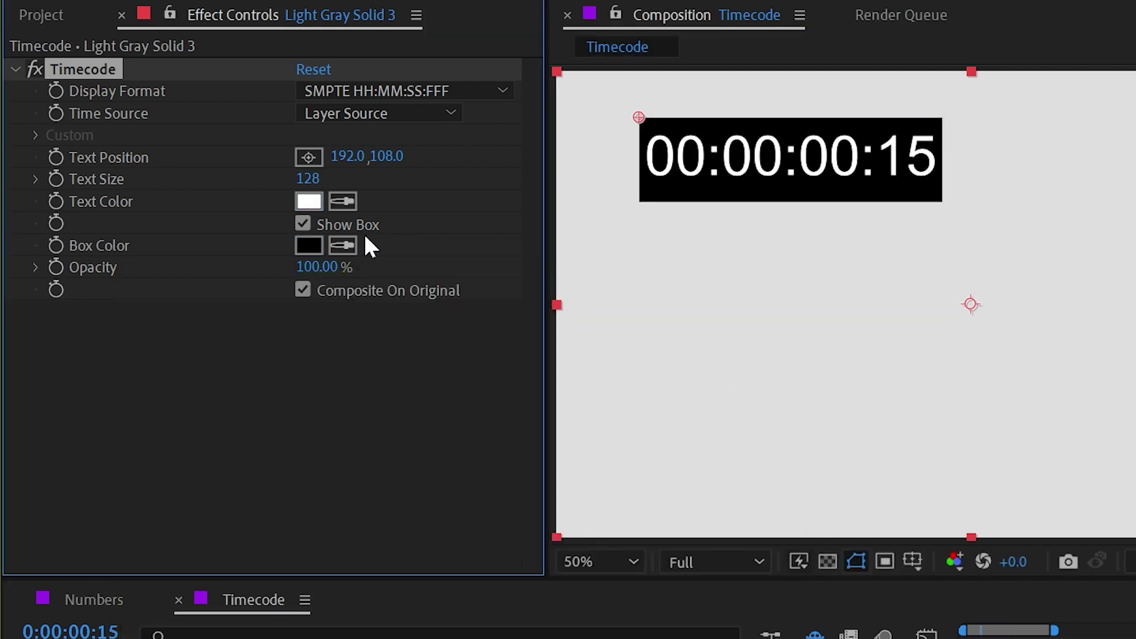
pyautogui.click(302, 223)
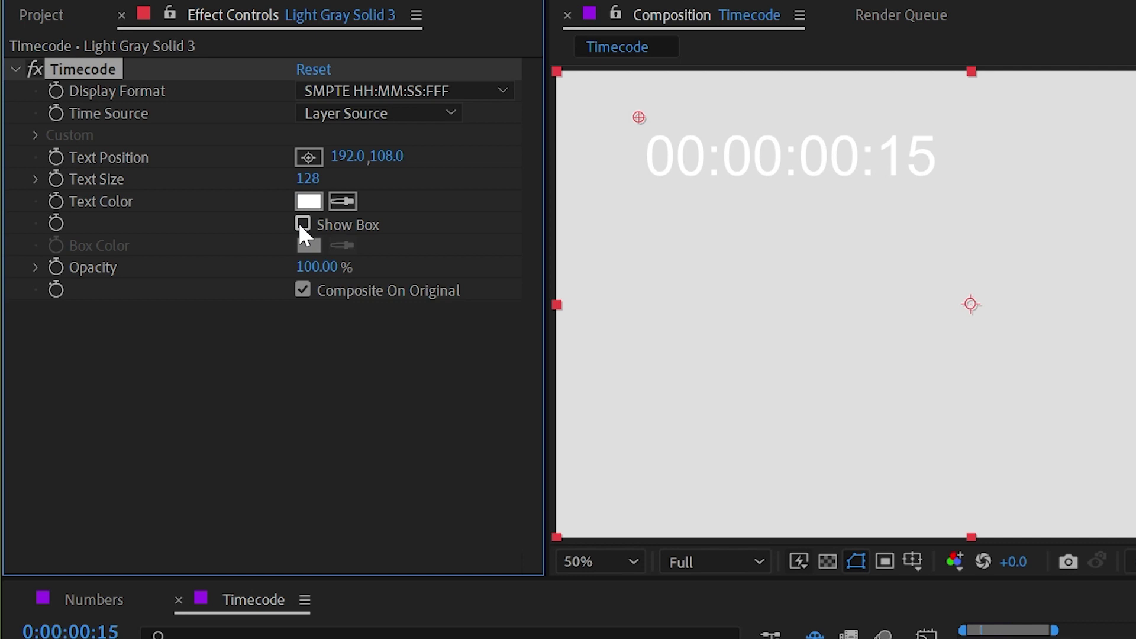
pyautogui.click(302, 224)
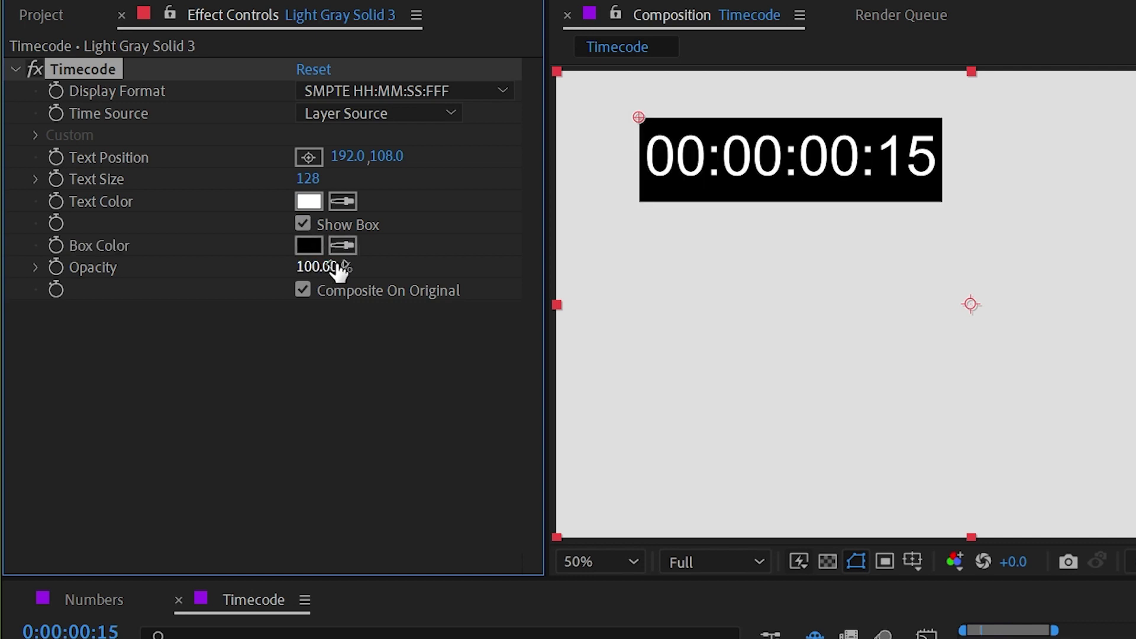
pyautogui.moveTo(299, 266)
pyautogui.mouseDown()
pyautogui.moveTo(235, 265)
pyautogui.moveTo(355, 272)
pyautogui.moveTo(290, 265)
pyautogui.mouseUp()
pyautogui.hotkey('ctrl', 'z')
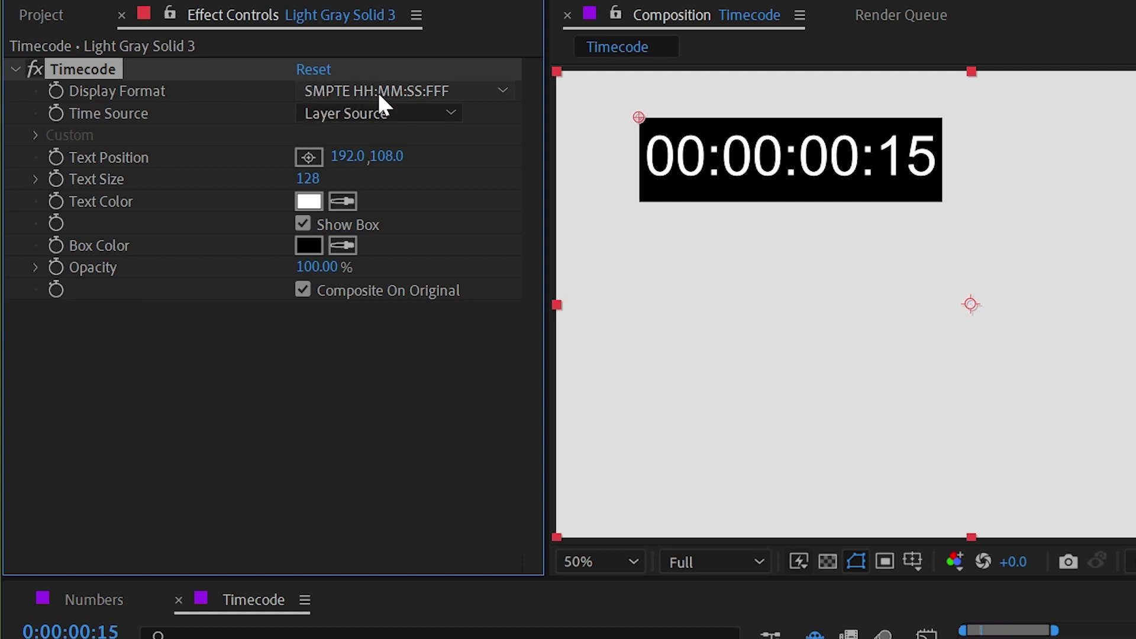
# - Compare Frame Numbers and 35mm/16mm Feet + Frames, return to SMPTE, and preview the count
pyautogui.click(450, 93)
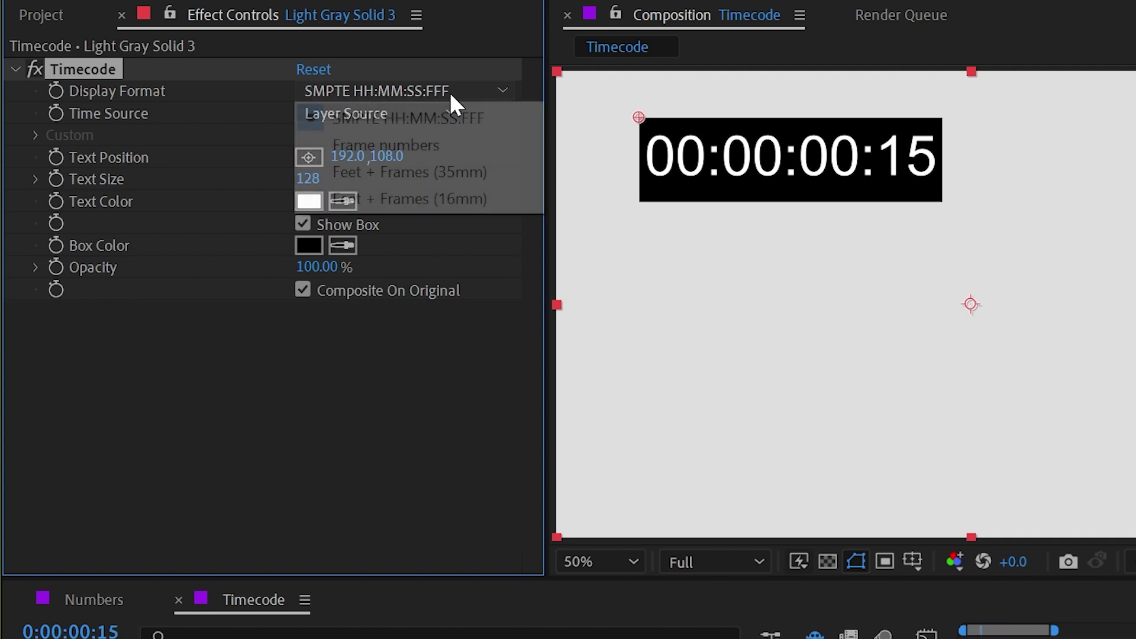
pyautogui.click(413, 148)
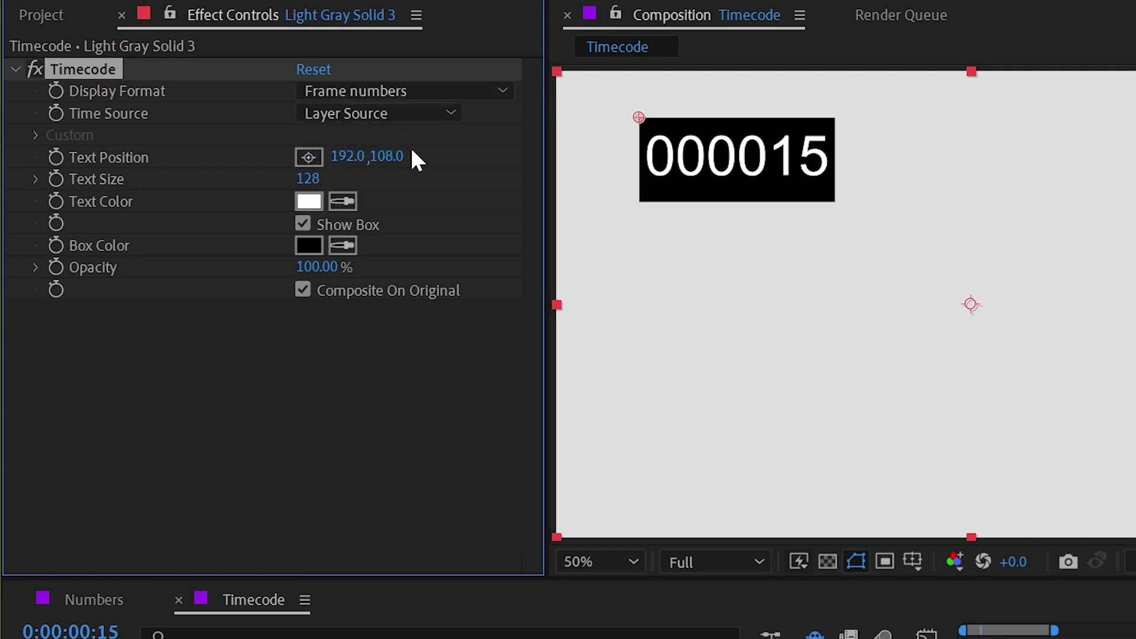
pyautogui.click(414, 92)
pyautogui.click(381, 173)
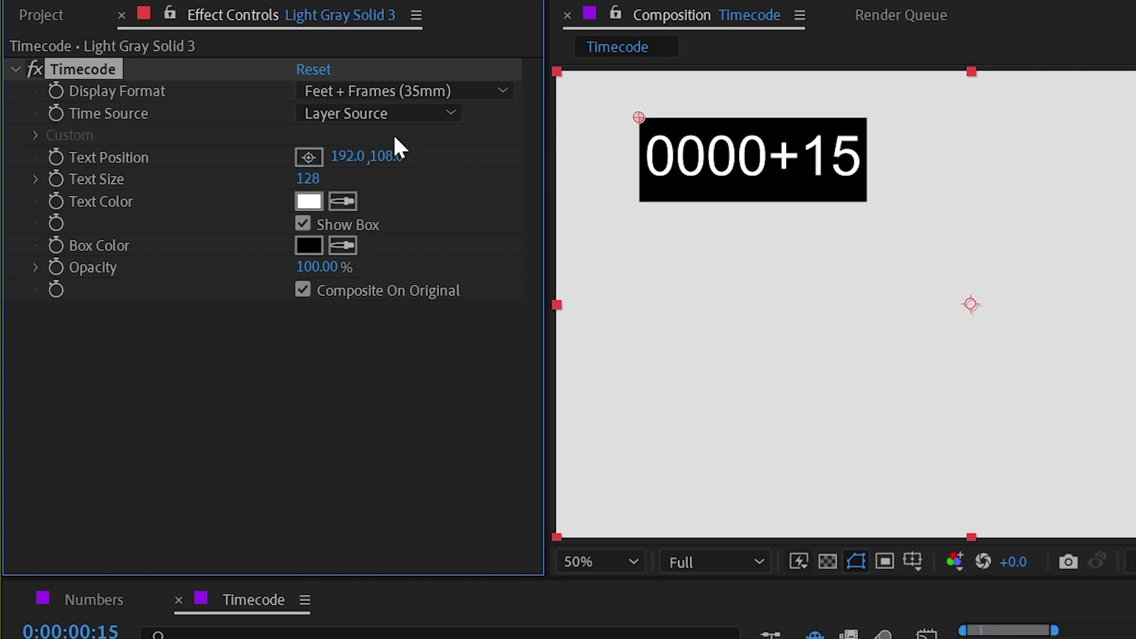
pyautogui.click(410, 92)
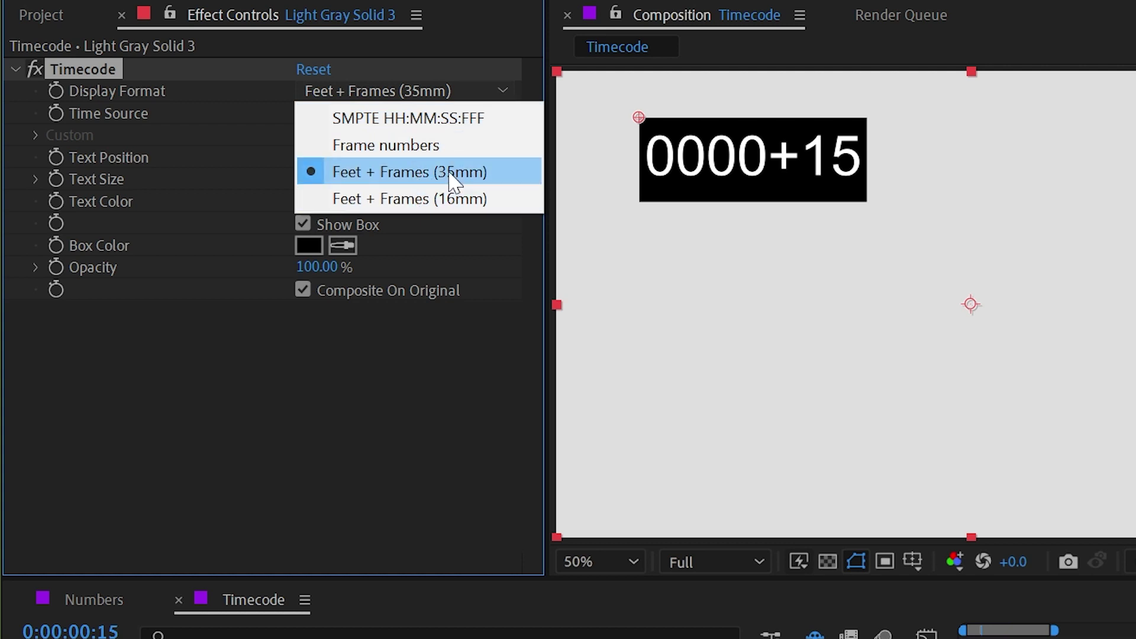
pyautogui.click(474, 200)
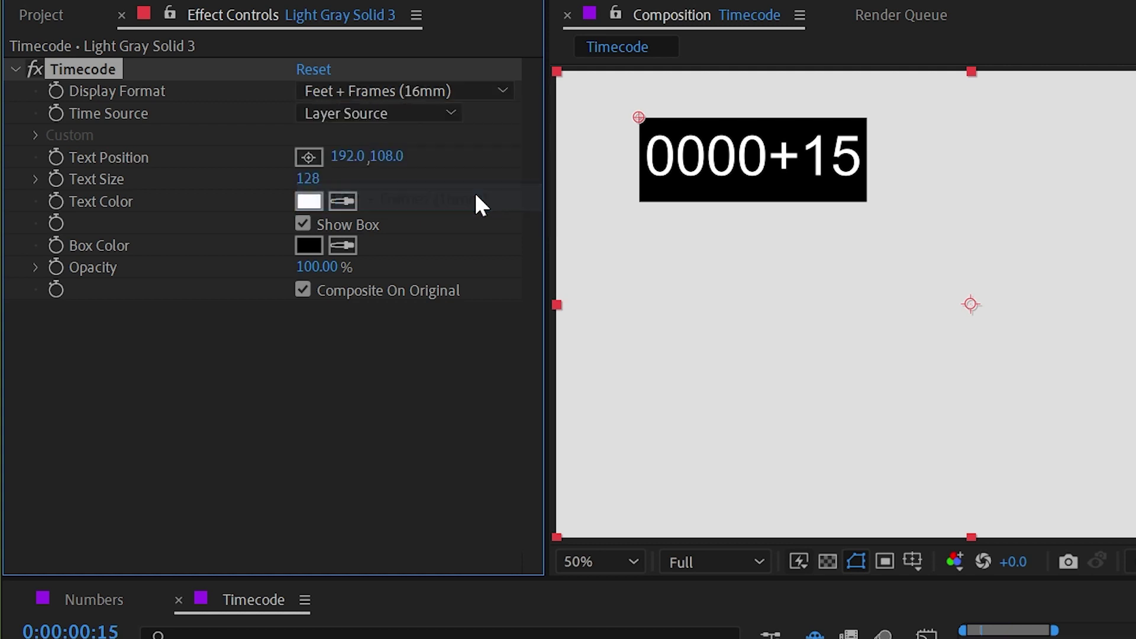
pyautogui.click(456, 93)
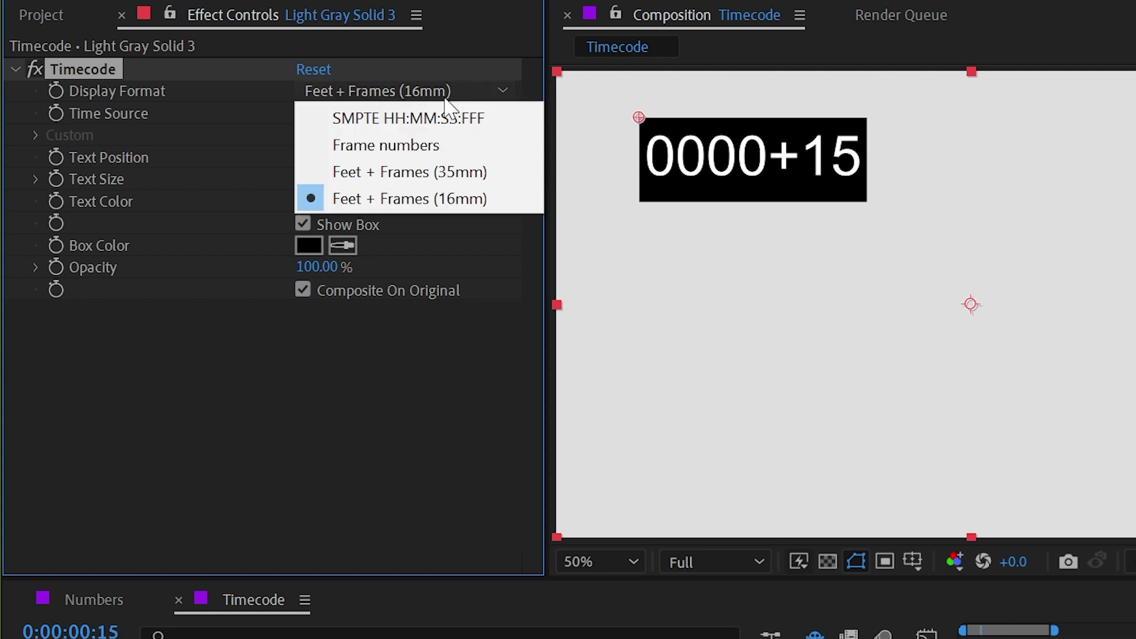
pyautogui.click(406, 118)
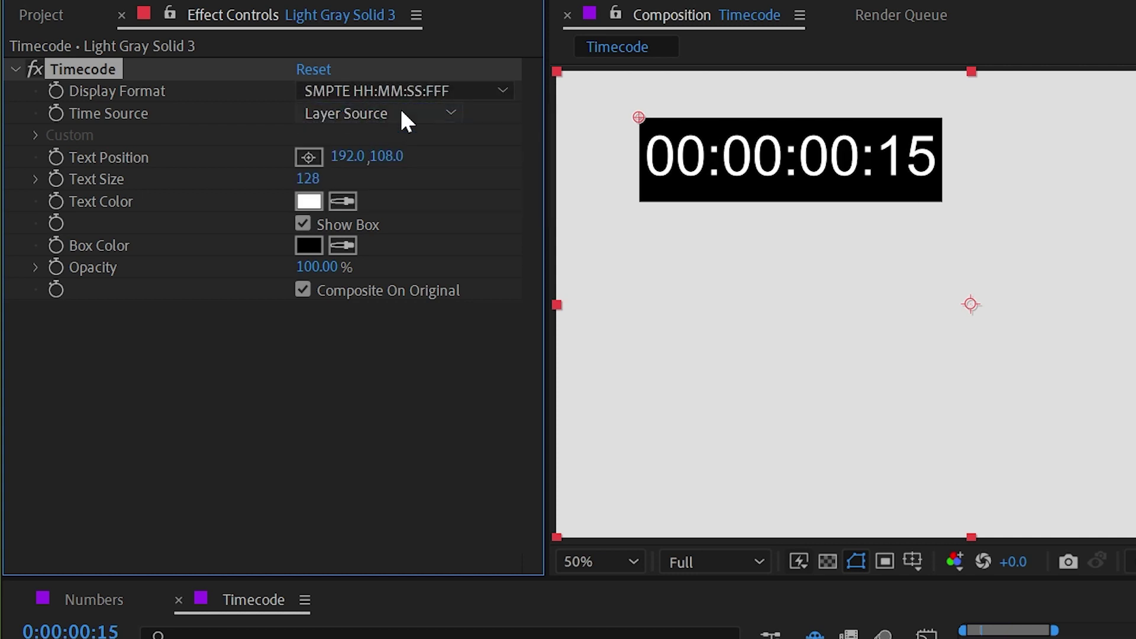
pyautogui.press('space')
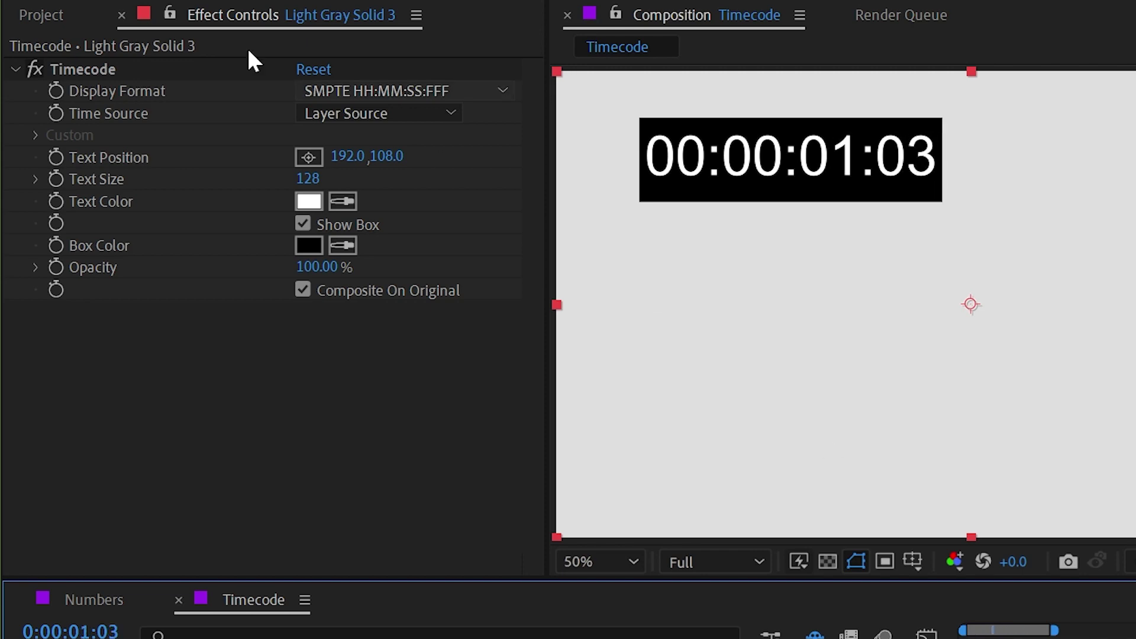
# - Stop the preview and slide the solid layer slightly later in the timeline
pyautogui.click(100, 106)
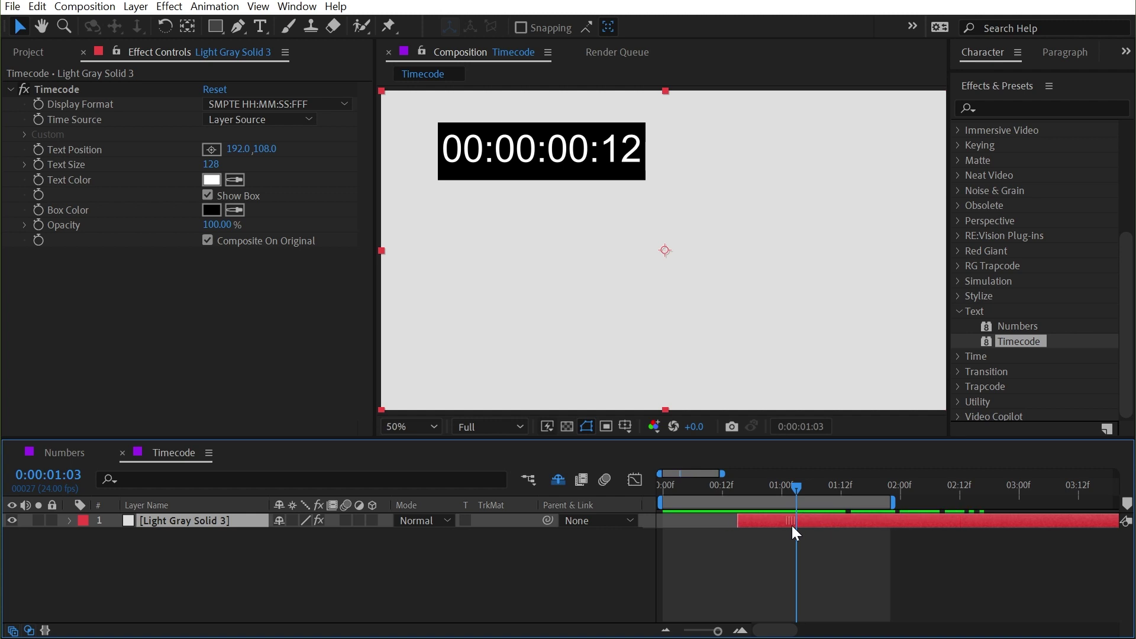
pyautogui.moveTo(795, 533); pyautogui.dragTo(725, 526)
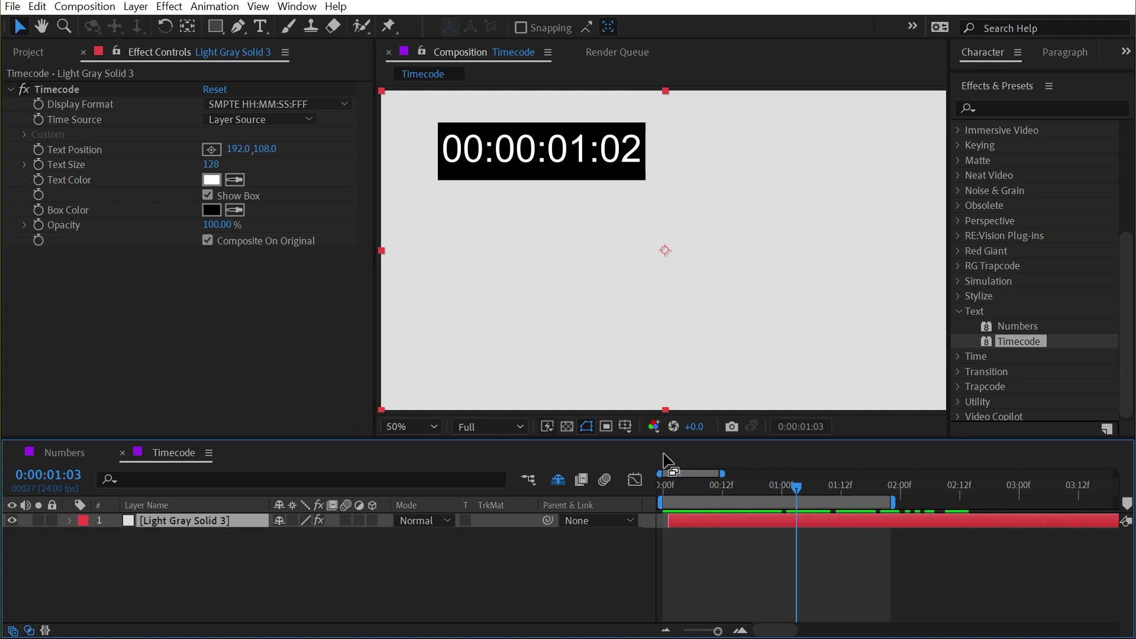
pyautogui.click(743, 556)
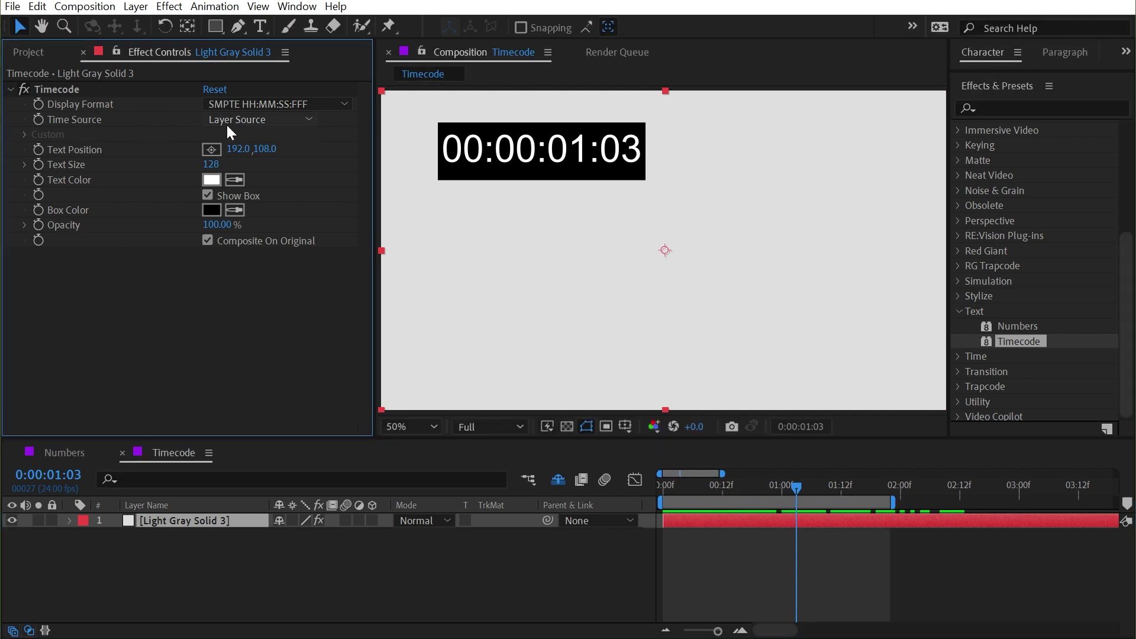
# - Set Time Source to Composition, test layer offsets, then switch Time Source to Custom
pyautogui.click(252, 120)
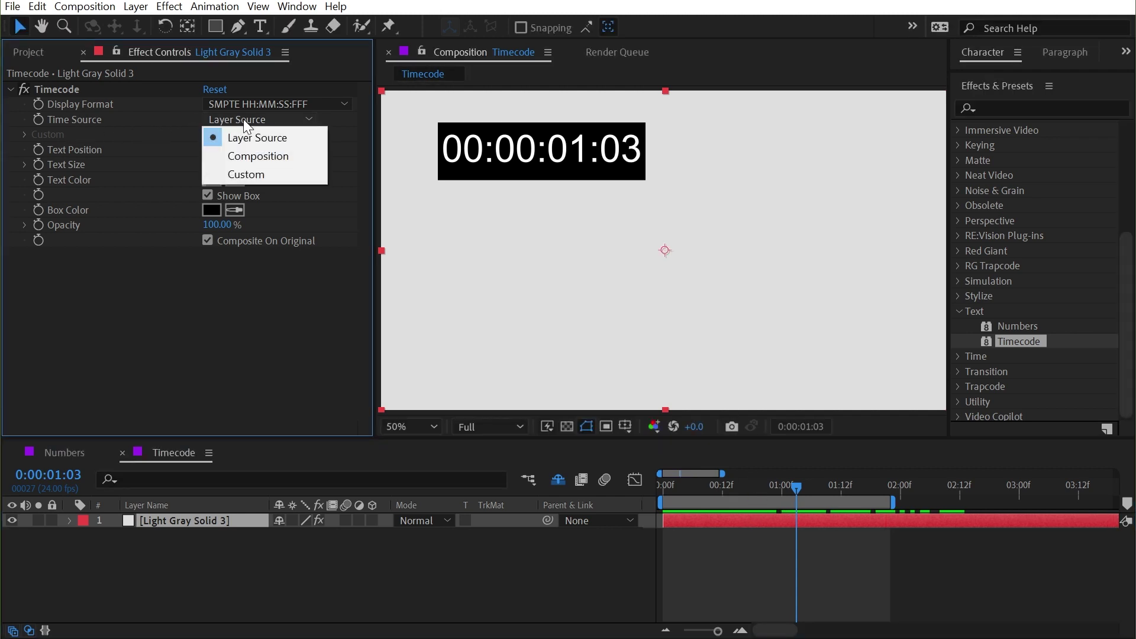
pyautogui.click(284, 155)
pyautogui.moveTo(817, 531)
pyautogui.mouseDown()
pyautogui.moveTo(680, 521)
pyautogui.moveTo(844, 531)
pyautogui.moveTo(829, 529)
pyautogui.mouseUp()
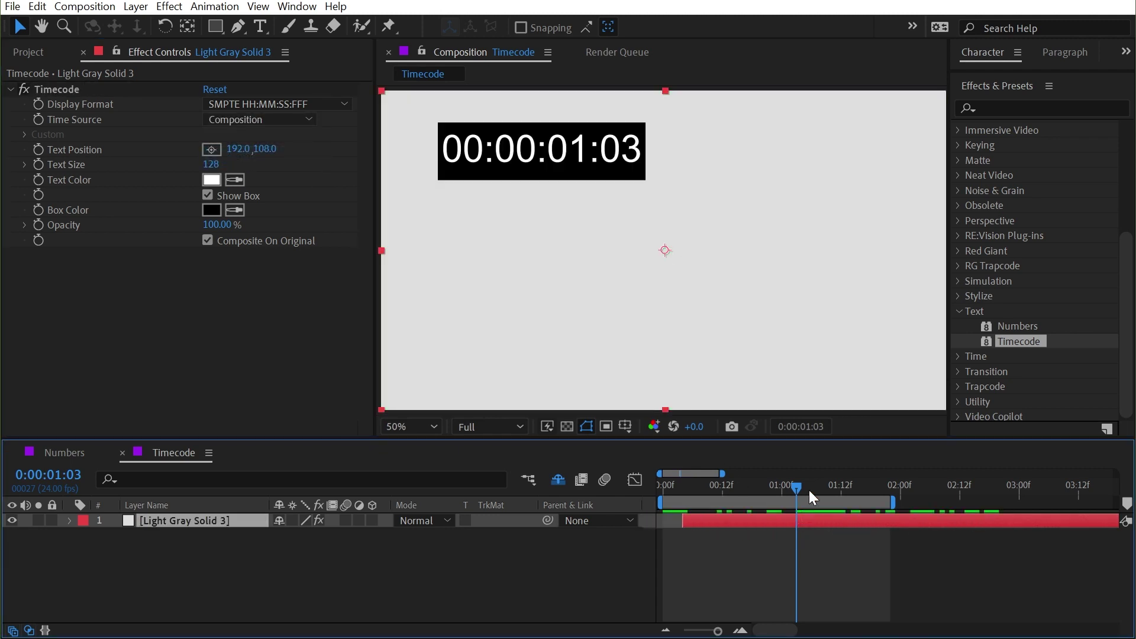
pyautogui.moveTo(805, 490)
pyautogui.mouseDown()
pyautogui.moveTo(725, 489)
pyautogui.moveTo(912, 489)
pyautogui.moveTo(745, 489)
pyautogui.moveTo(822, 488)
pyautogui.mouseUp()
pyautogui.click(260, 119)
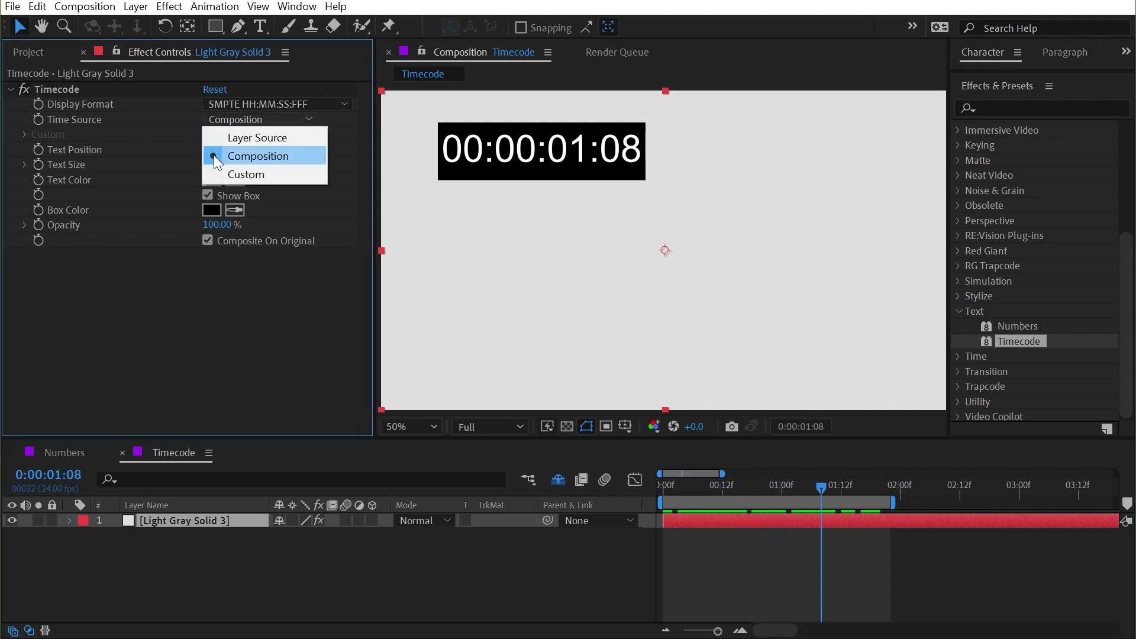
pyautogui.click(240, 172)
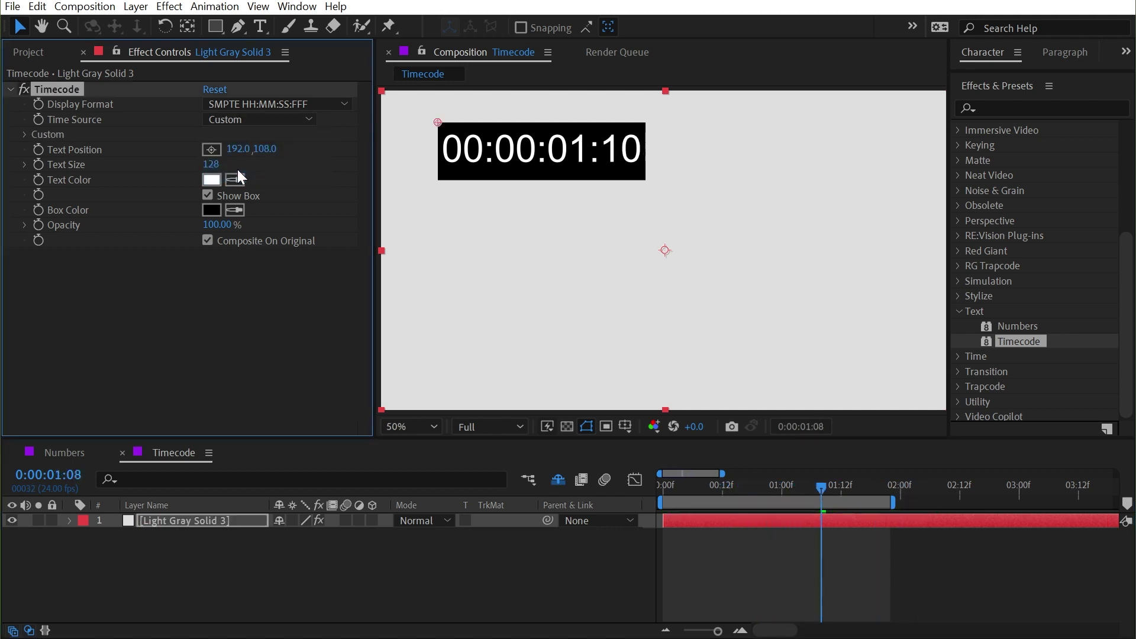
# - Set custom Time Units to 29.97 after trying 24, leaving Starting Frame at 0
pyautogui.click(24, 139)
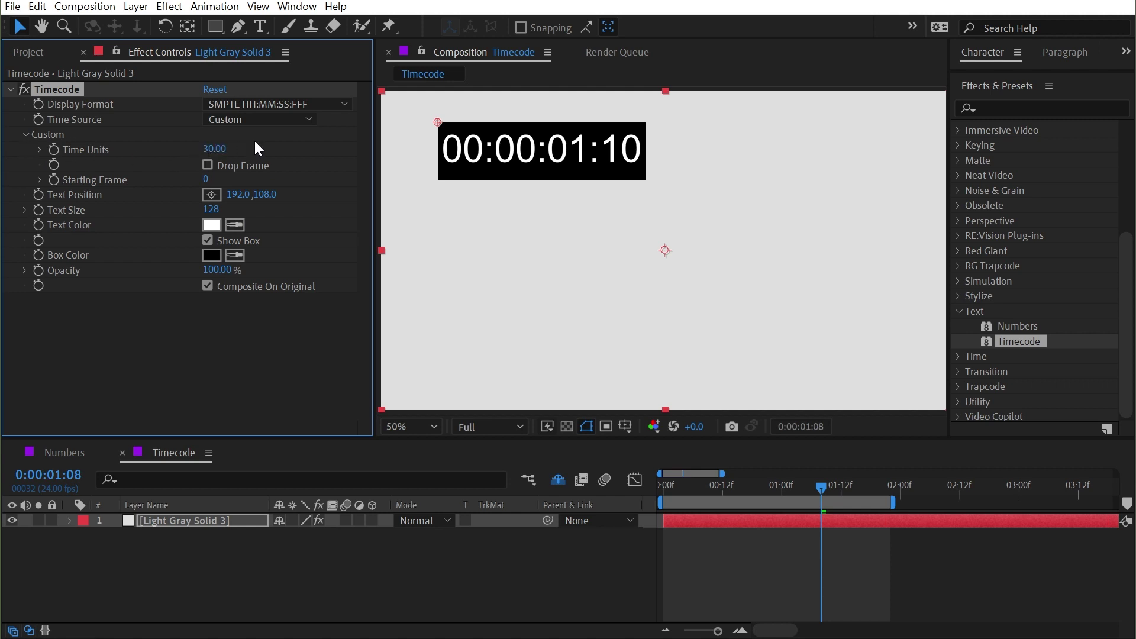
pyautogui.click(216, 148)
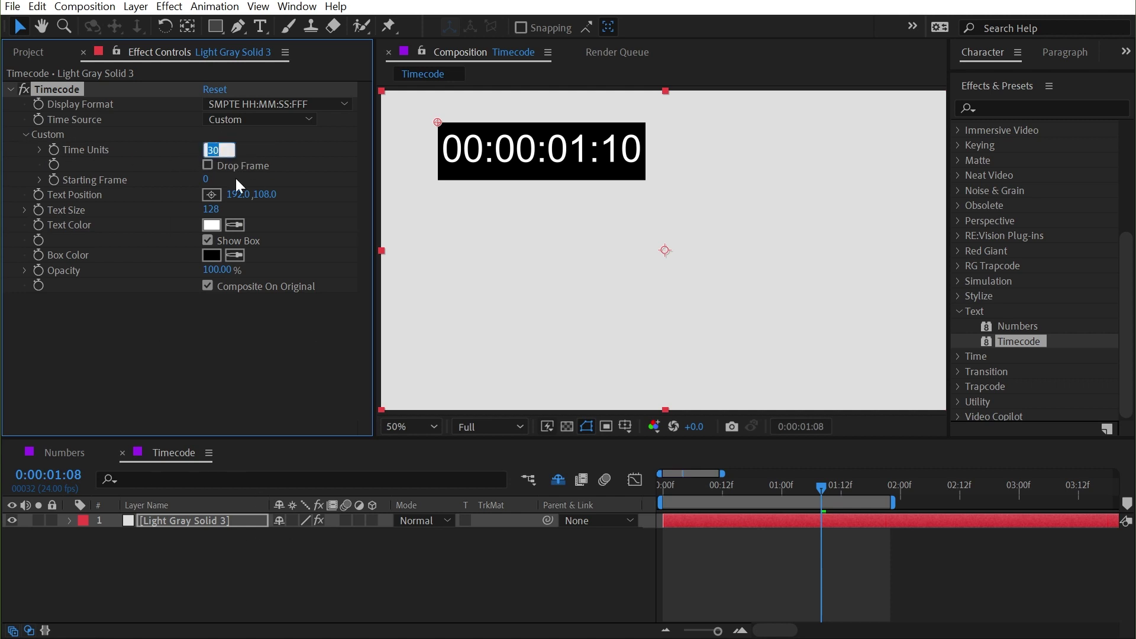
pyautogui.write('24')
pyautogui.press('Return')
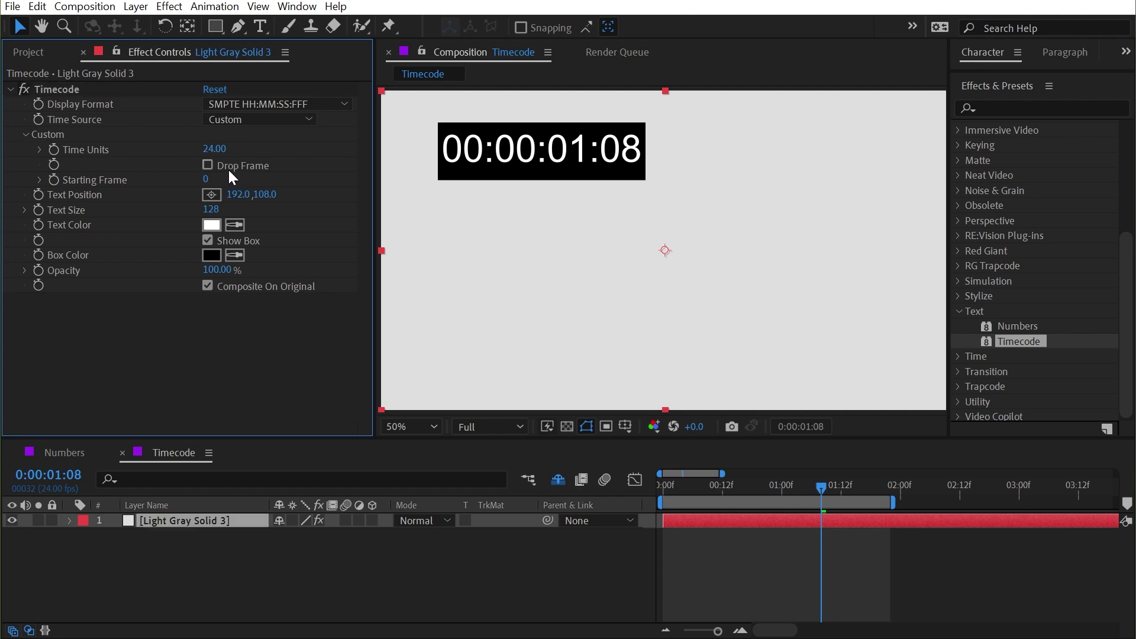
pyautogui.hotkey('ctrl', 'z')
pyautogui.moveTo(206, 179)
pyautogui.mouseDown()
pyautogui.moveTo(195, 179)
pyautogui.moveTo(211, 180)
pyautogui.mouseUp()
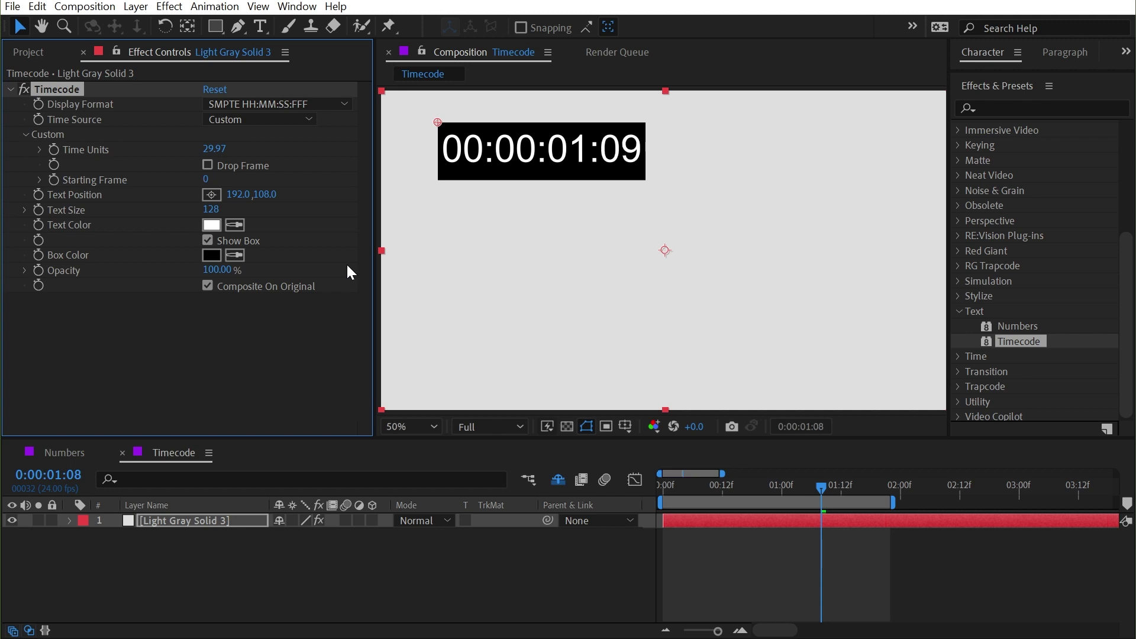